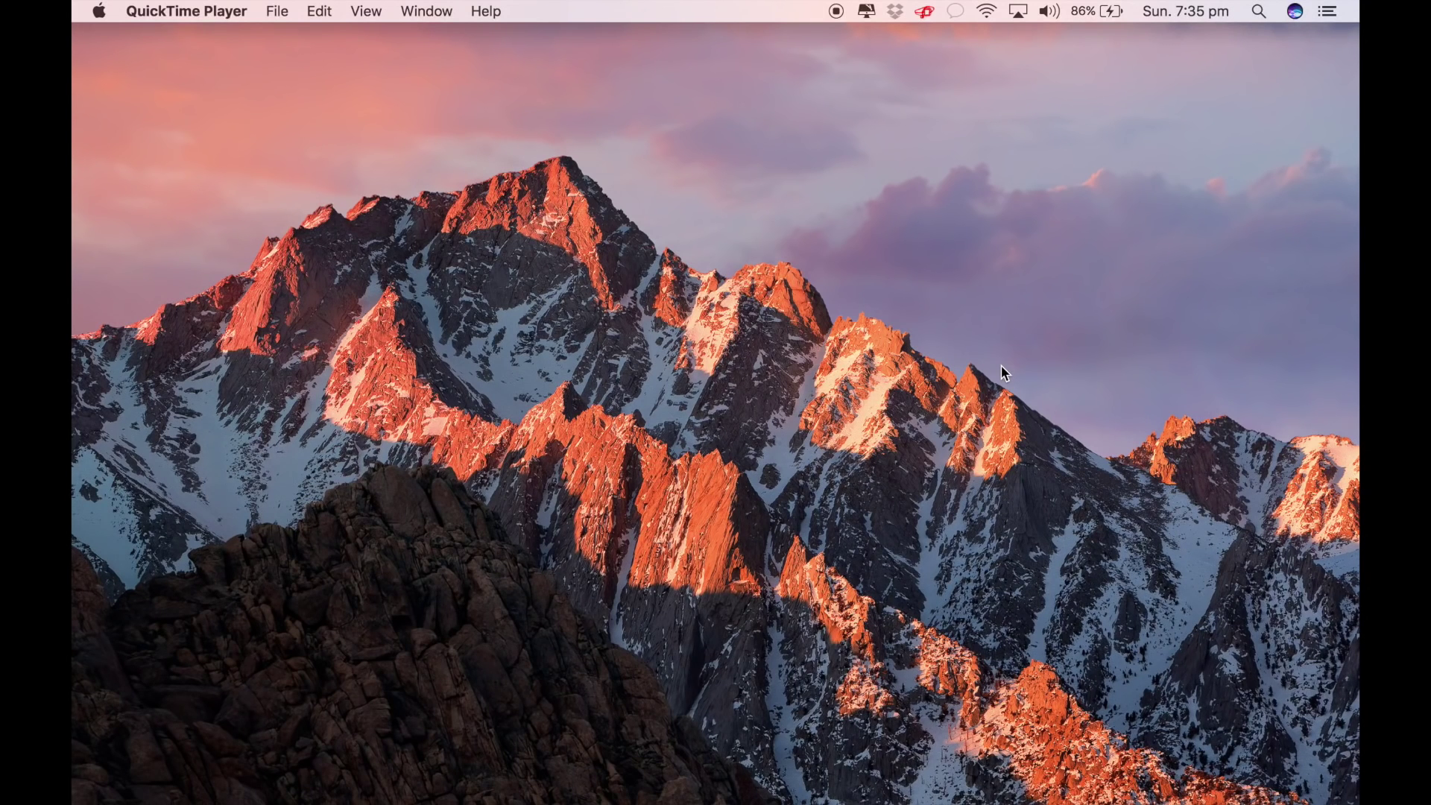
Step: Launch Bear to show its three welcome notes, then launch the App Store on its Featured page
mouse_move(1064, 790)
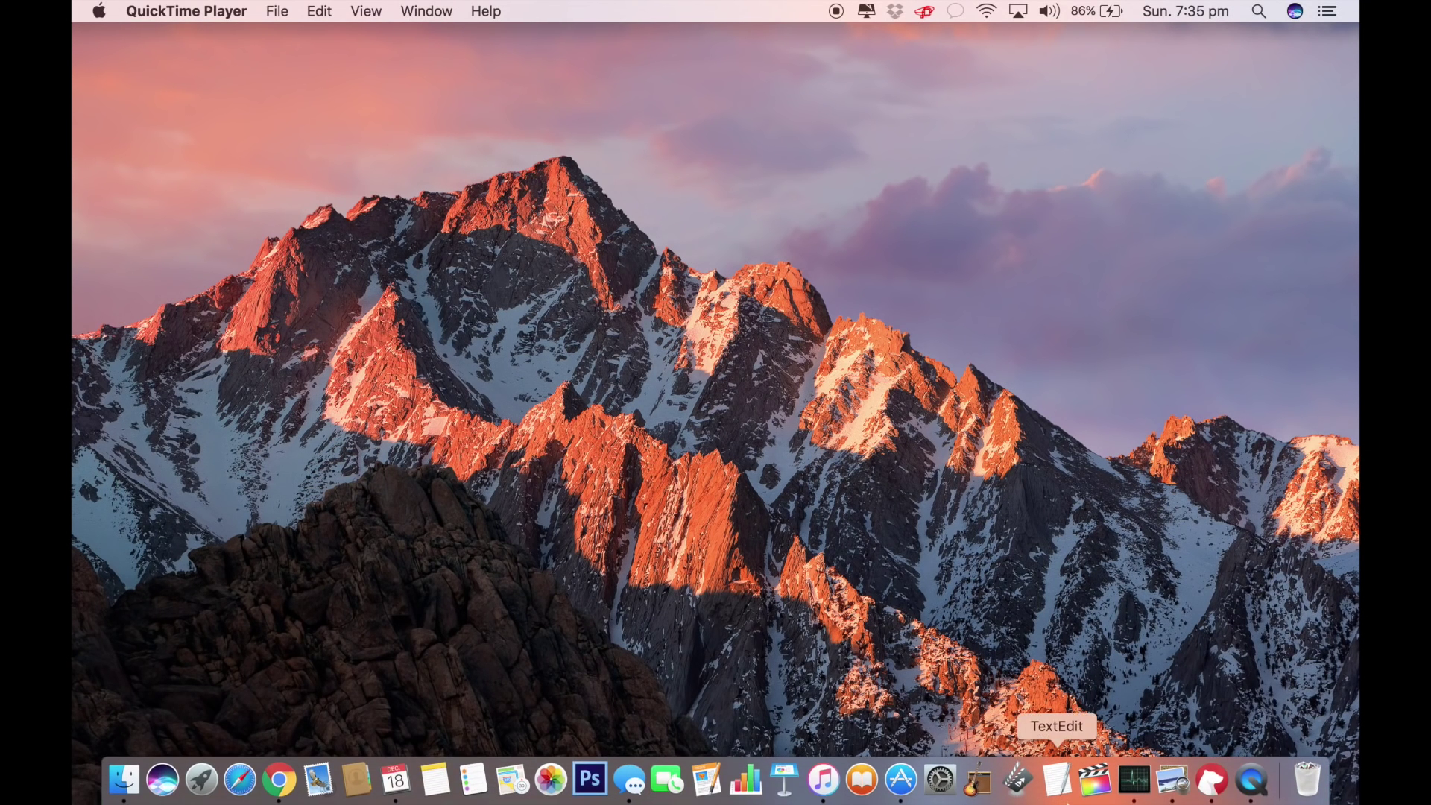
click(1211, 780)
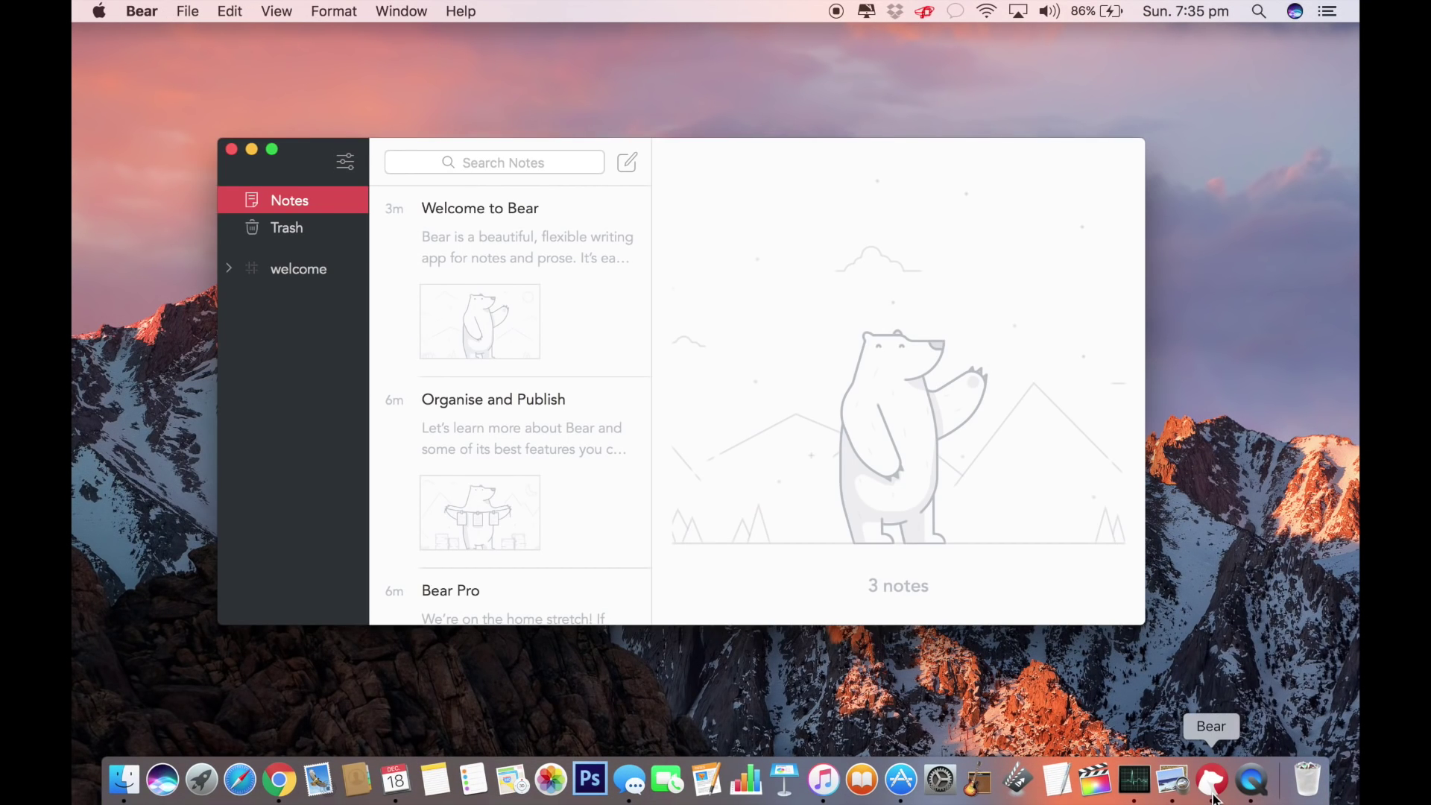
click(901, 781)
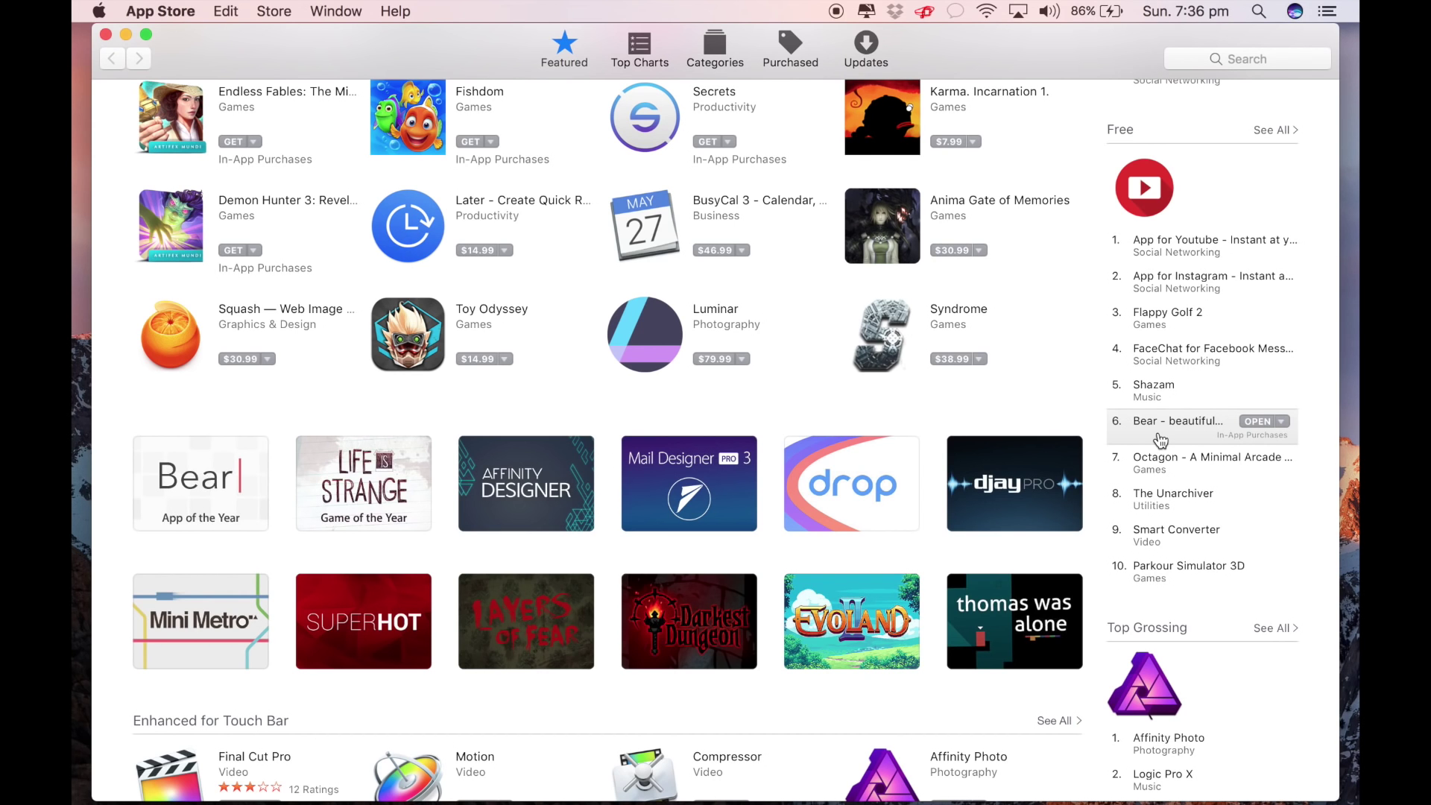
Step: Minimise the App Store window so Bear's notes library is in front again
click(160, 11)
click(160, 11)
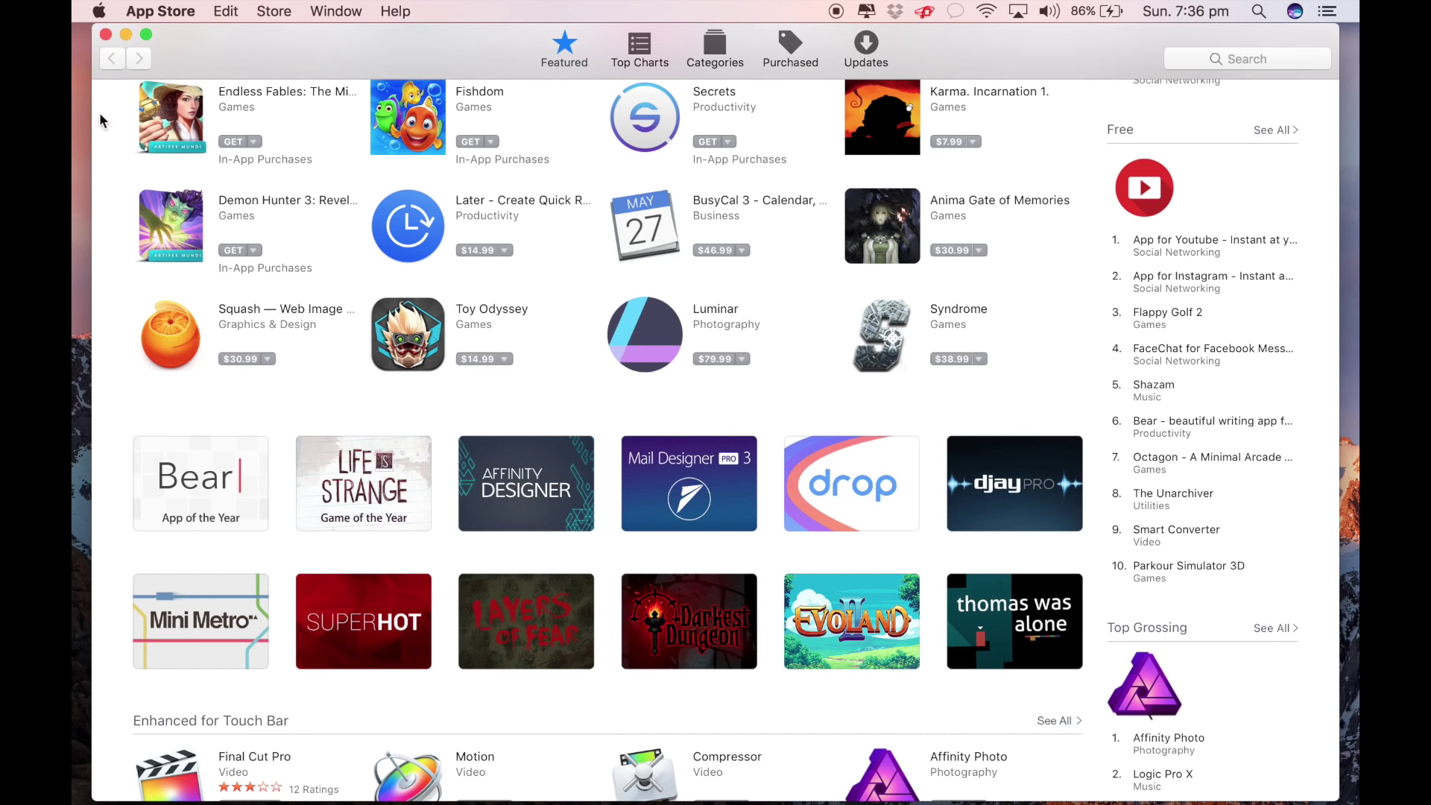
click(126, 34)
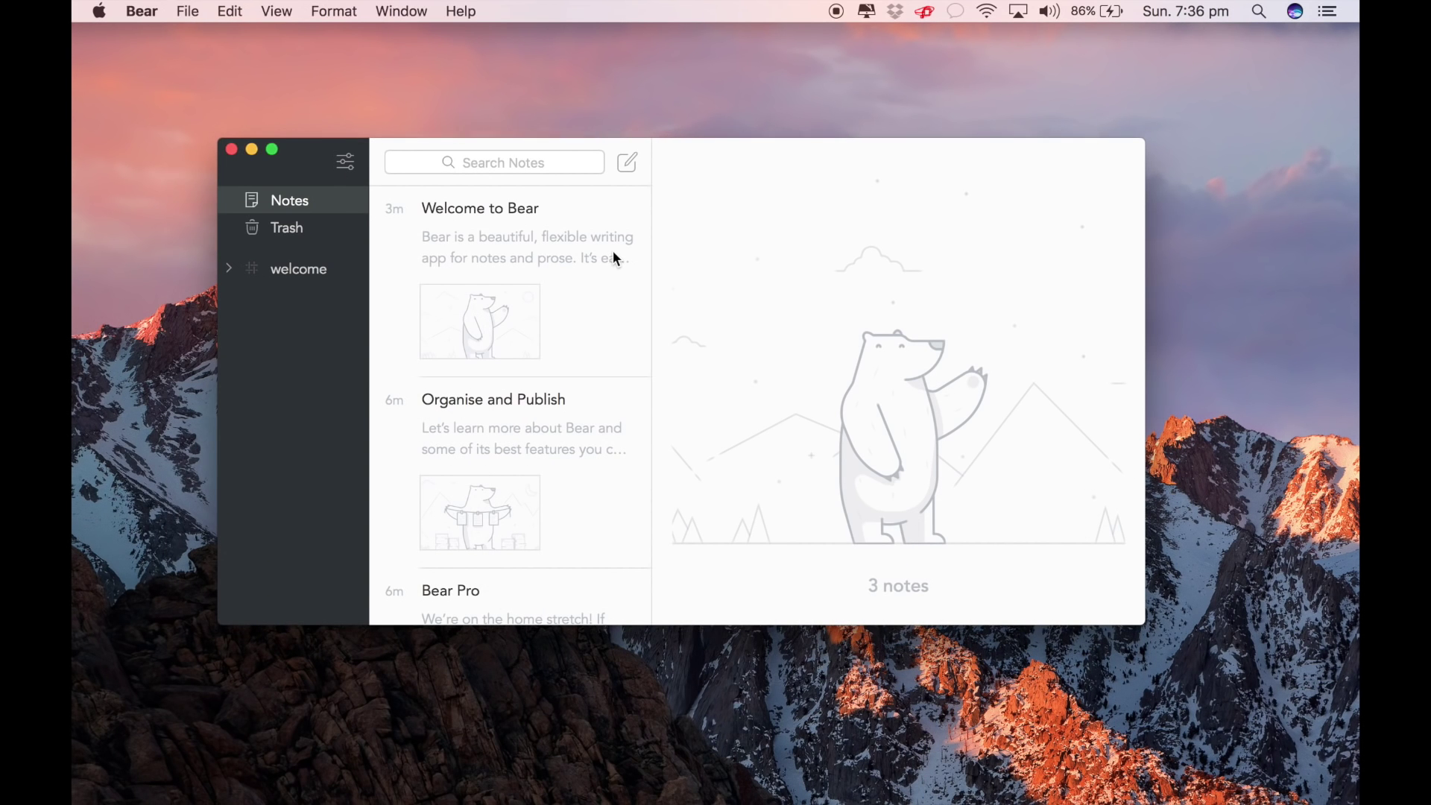
Step: Open the Welcome to Bear note and select text in its 'Bear has three parts' section
click(557, 265)
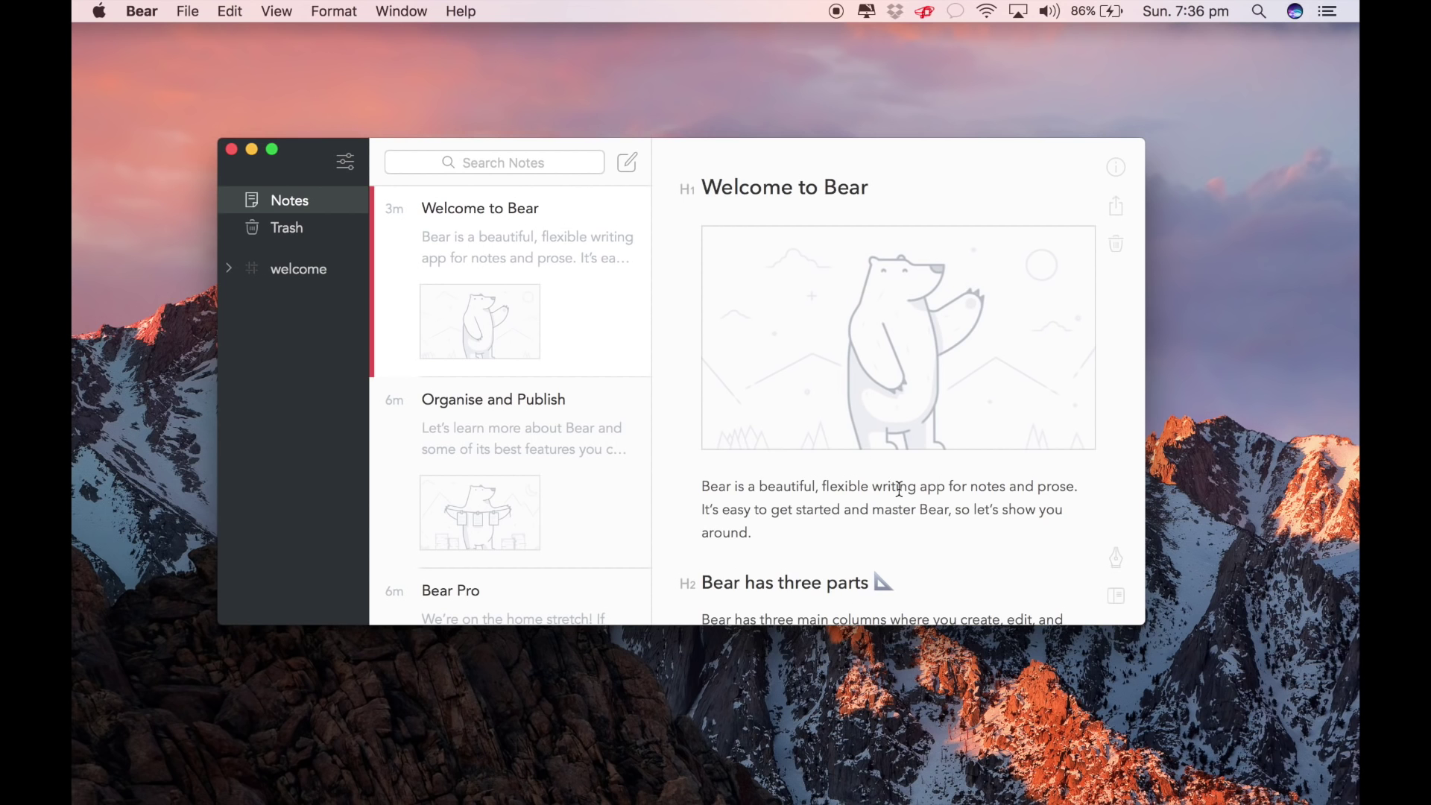
scroll(898, 488, down, 5)
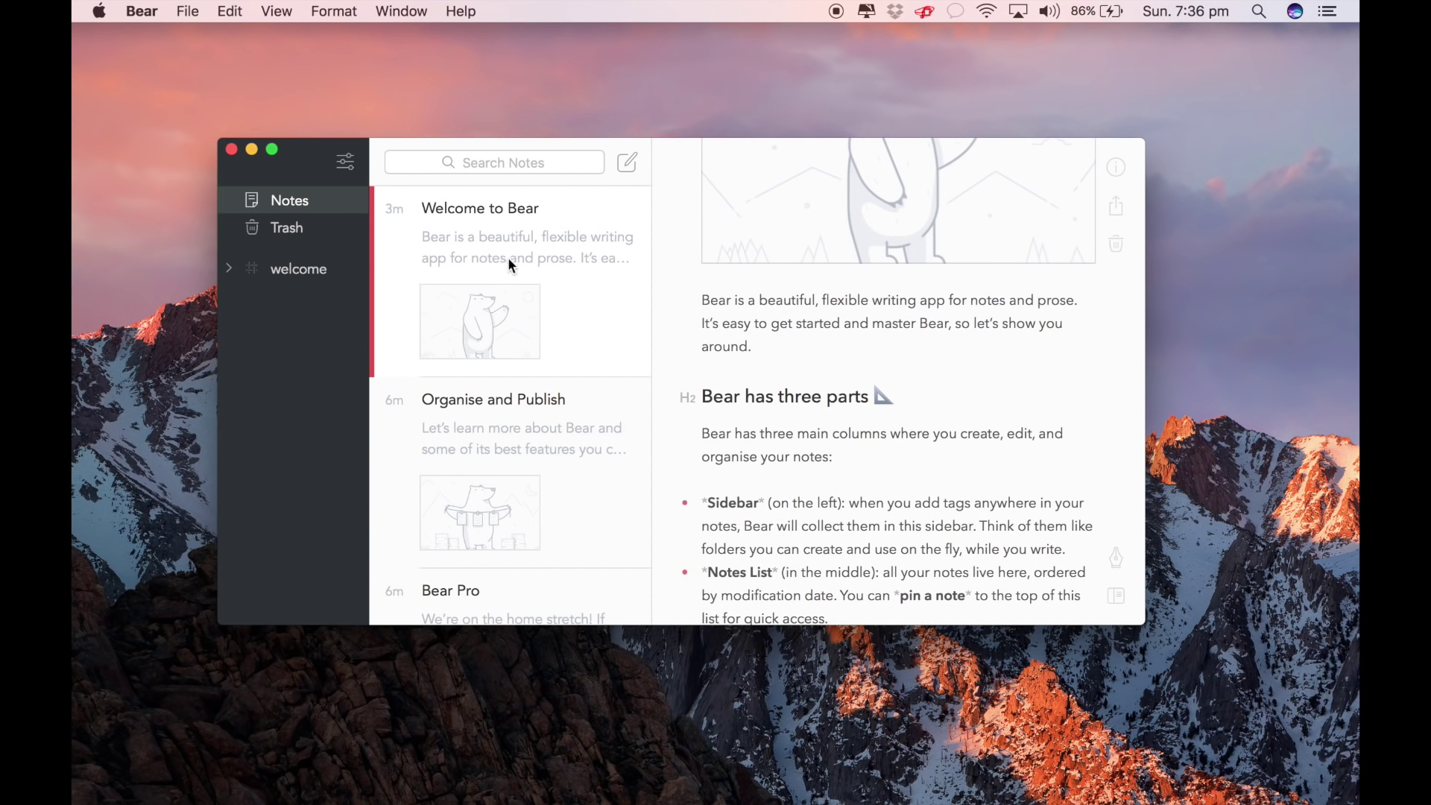
scroll(896, 352, down, 3)
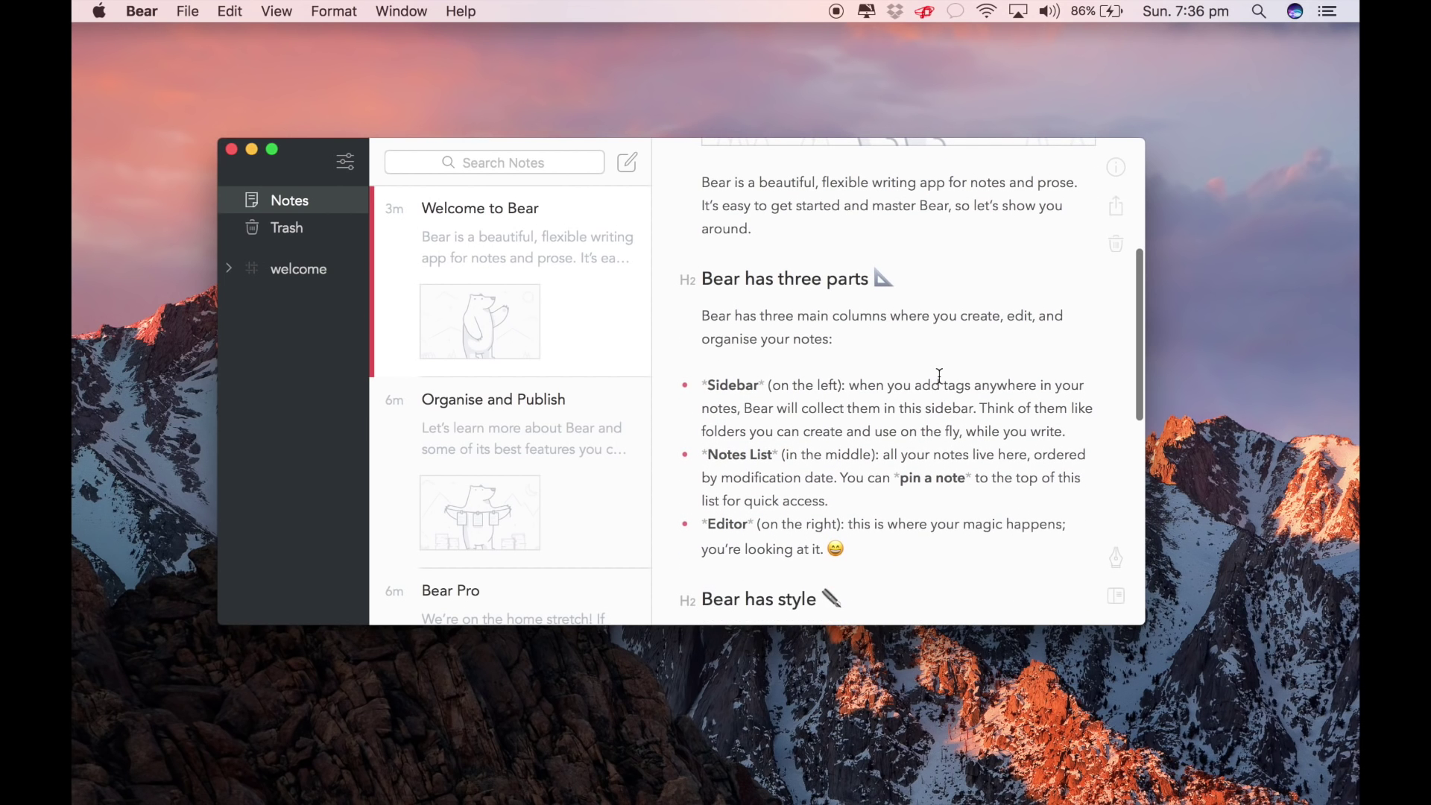
drag(700, 276, 917, 365)
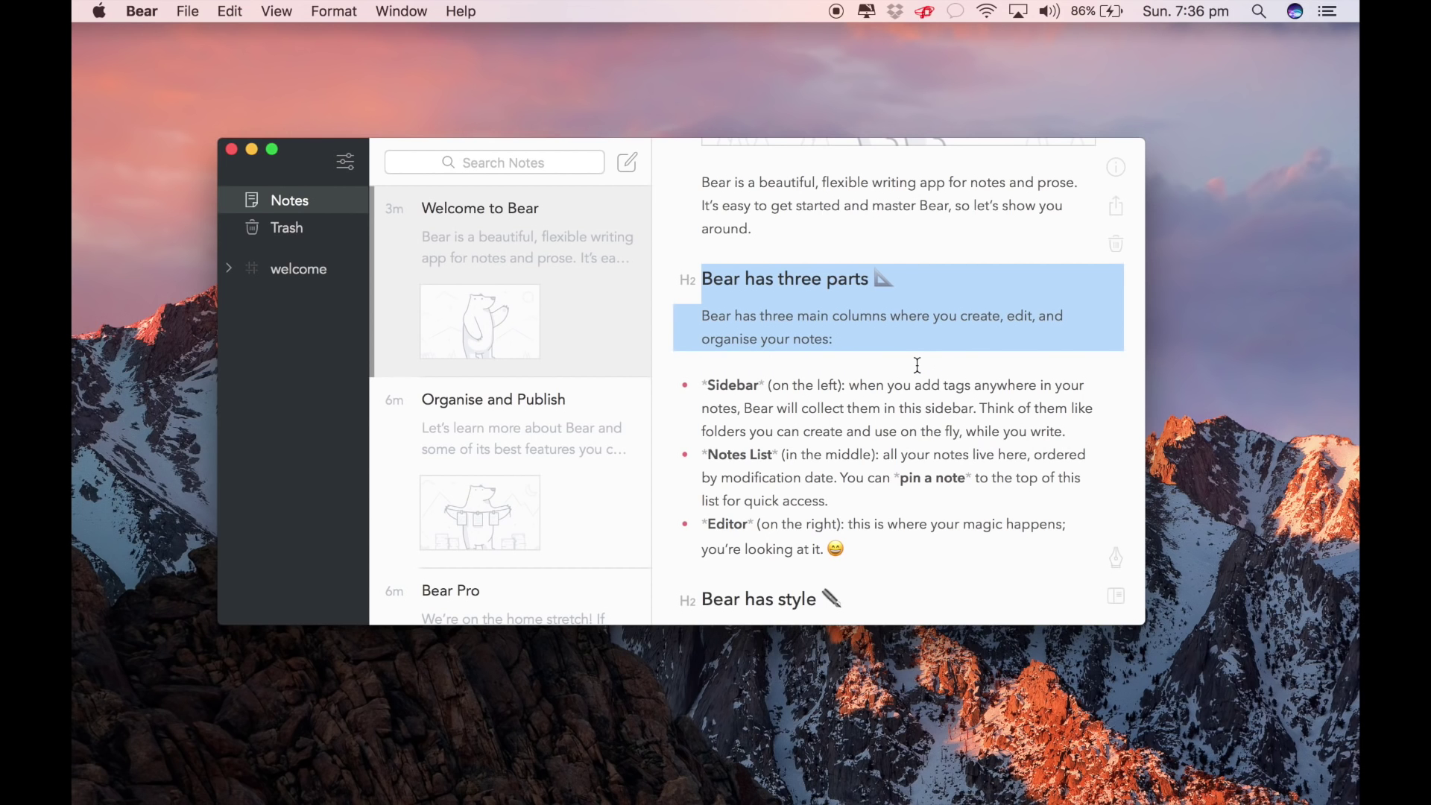
click(917, 365)
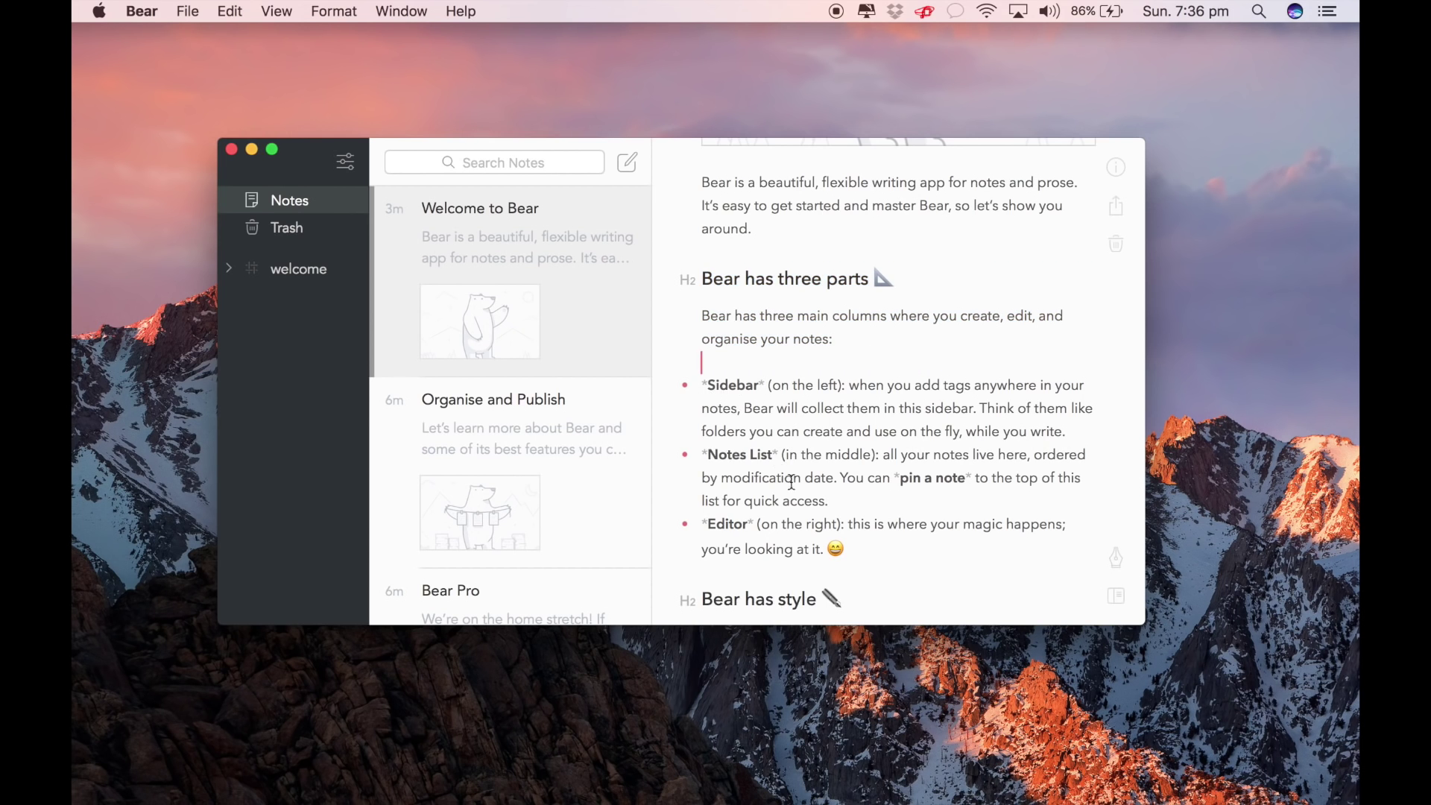
drag(707, 384, 760, 408)
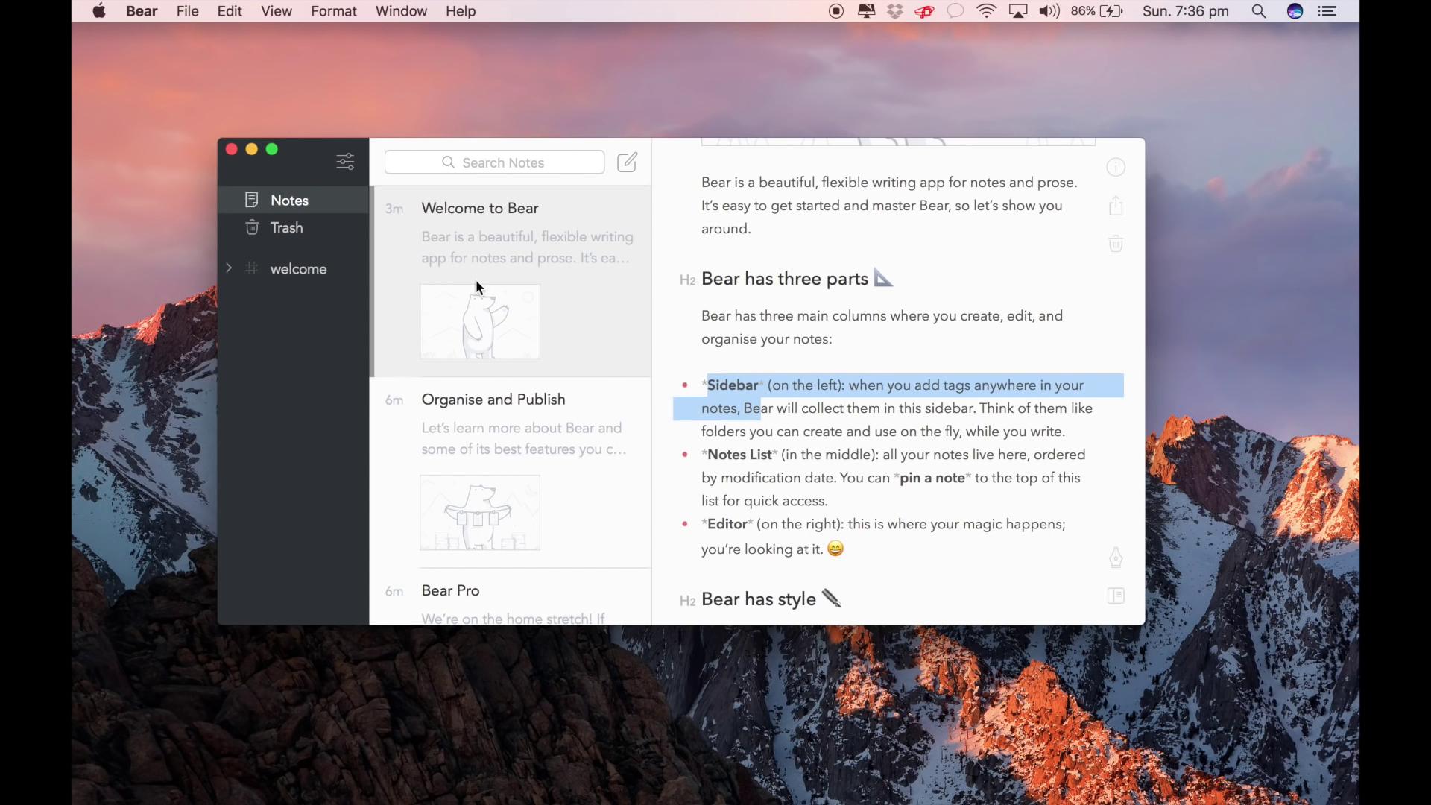
drag(702, 454, 821, 456)
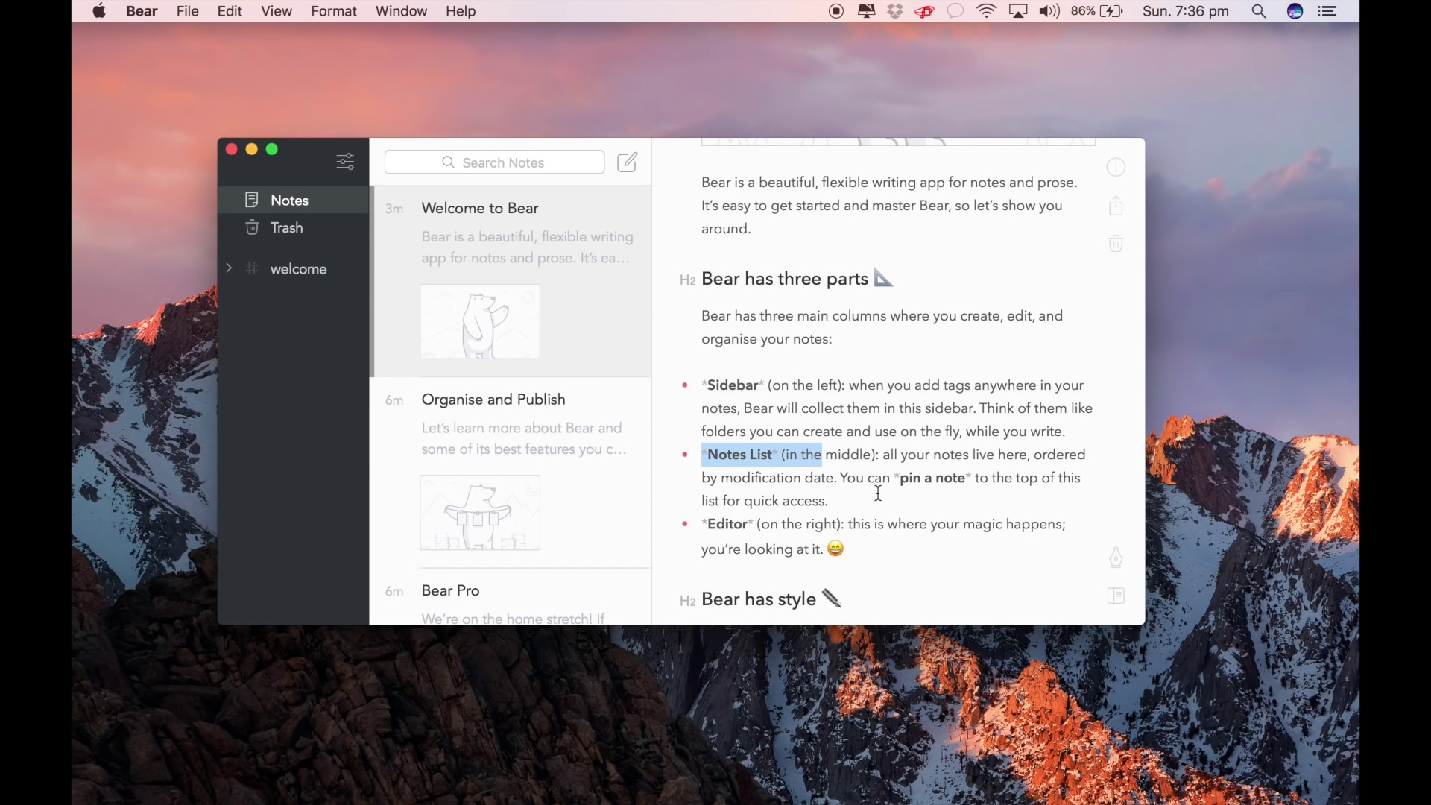
Step: Read on through the 'Bear has style' section down to 'Link notes together', then select Notes
scroll(867, 489, down, 3)
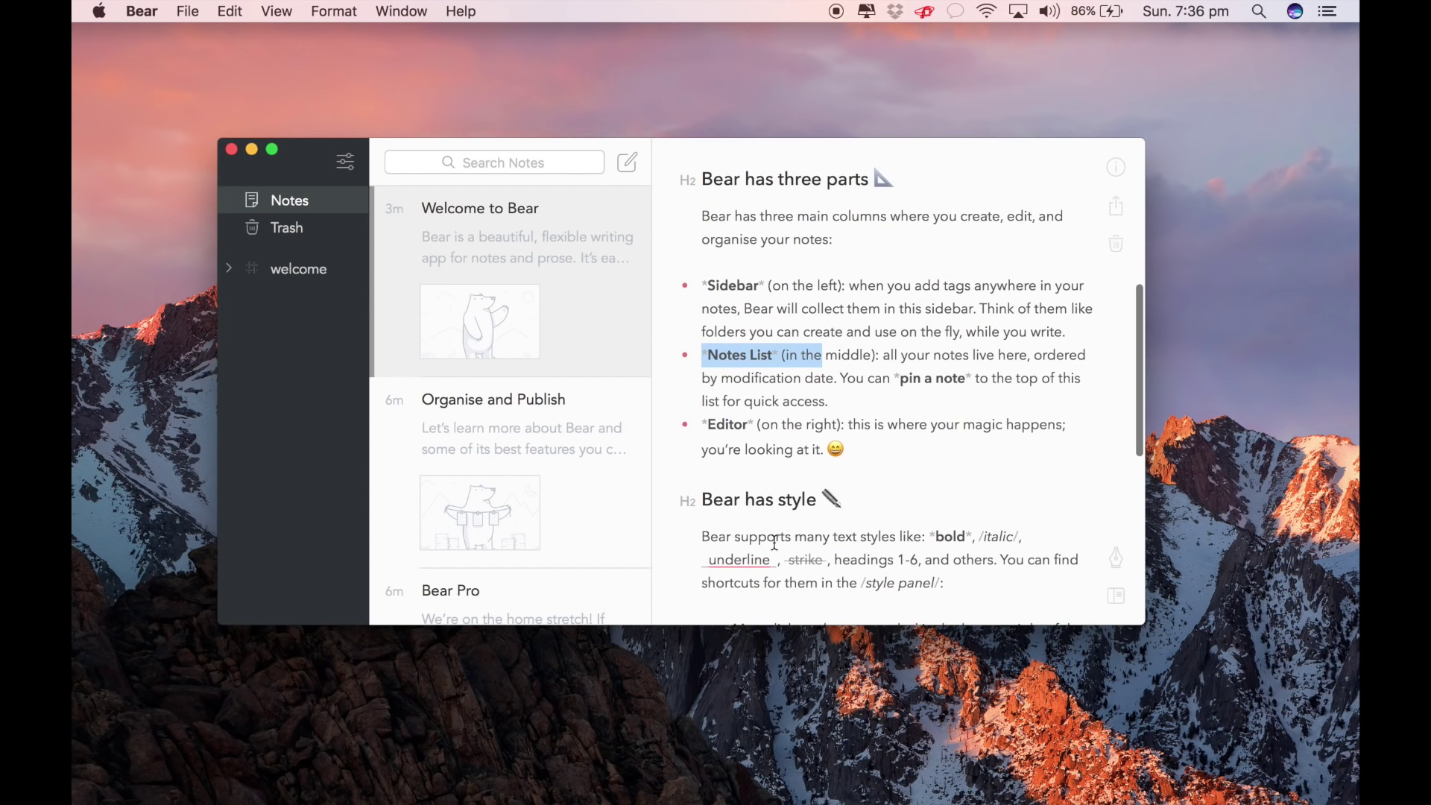
scroll(812, 501, down, 6)
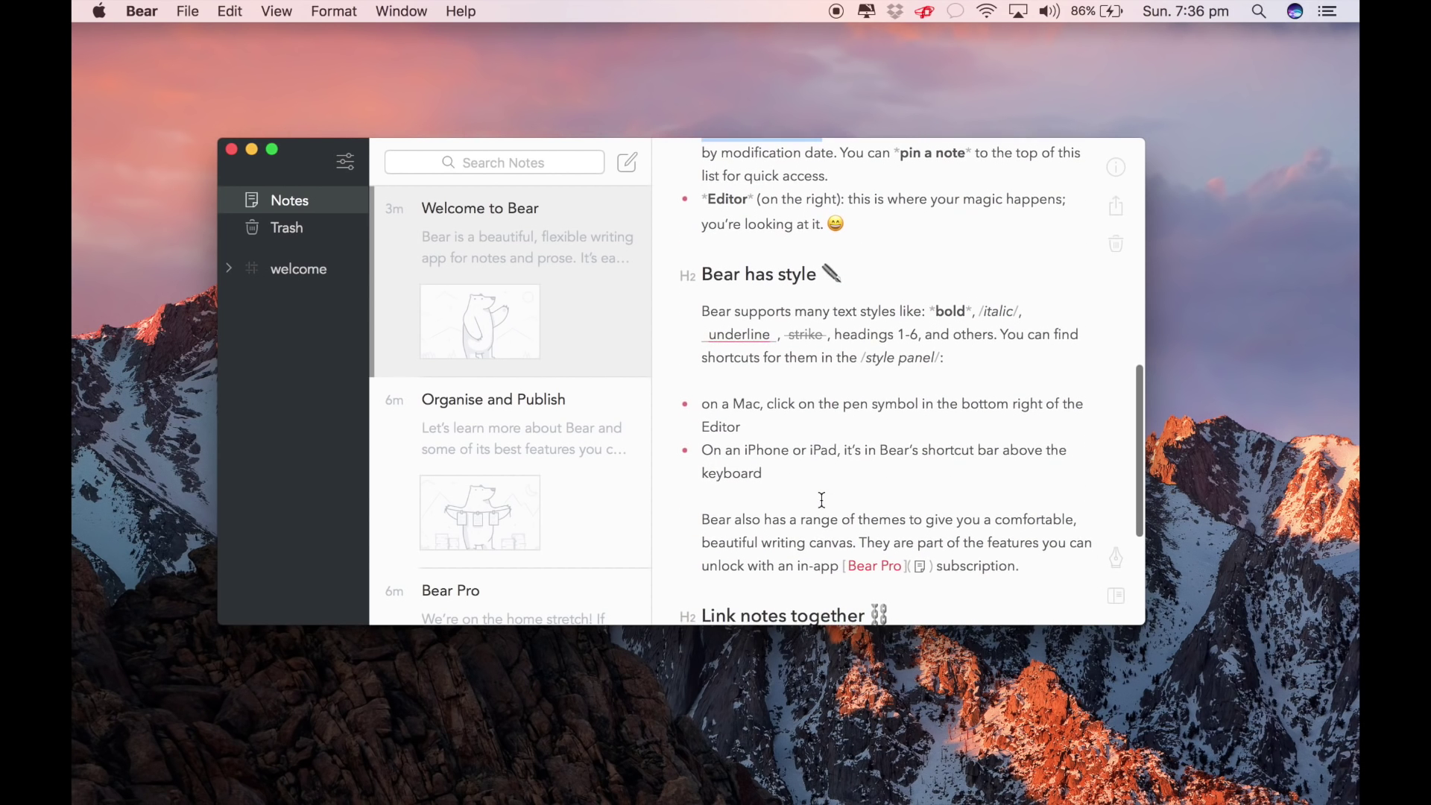
drag(723, 279, 980, 400)
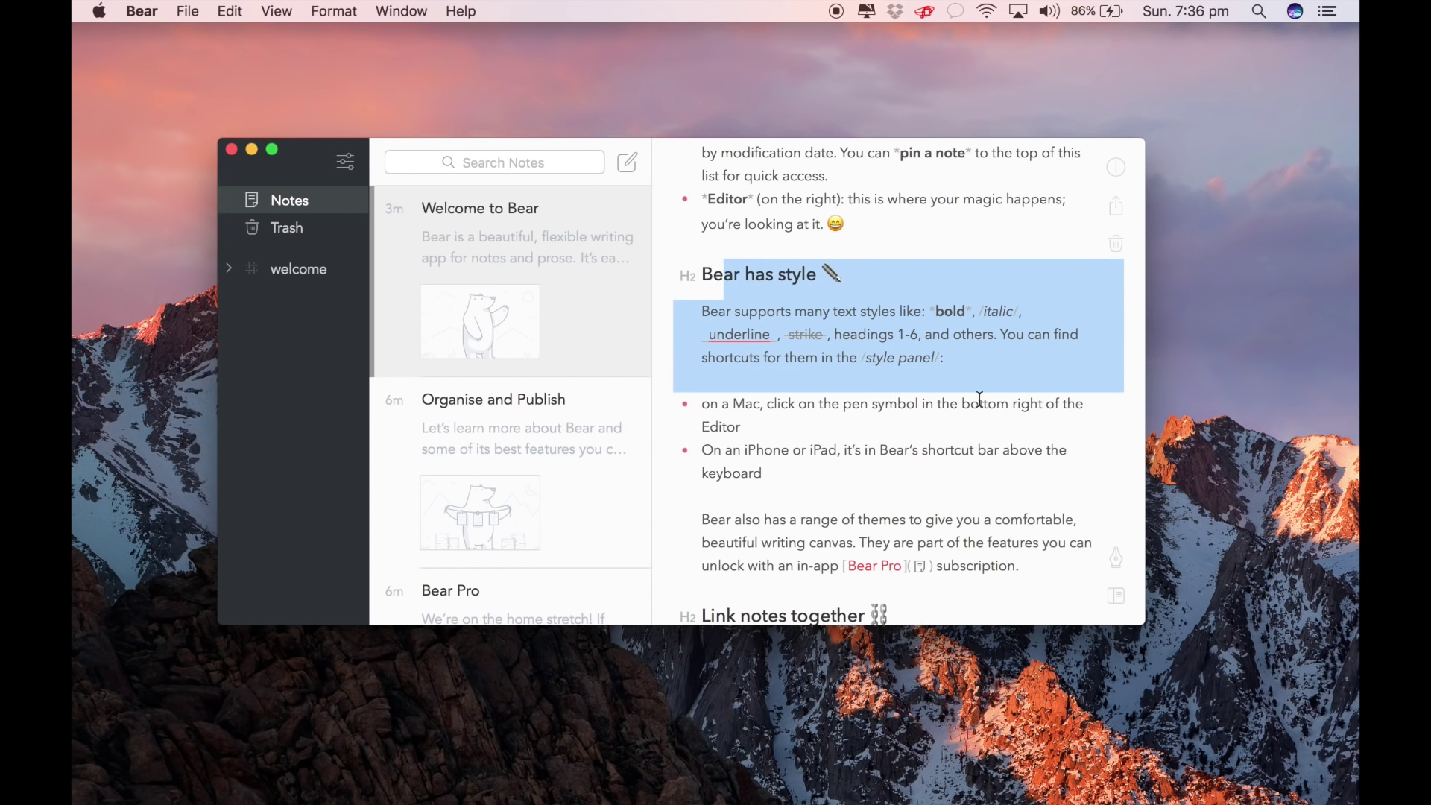
scroll(979, 400, down, 3)
scroll(979, 400, down, 4)
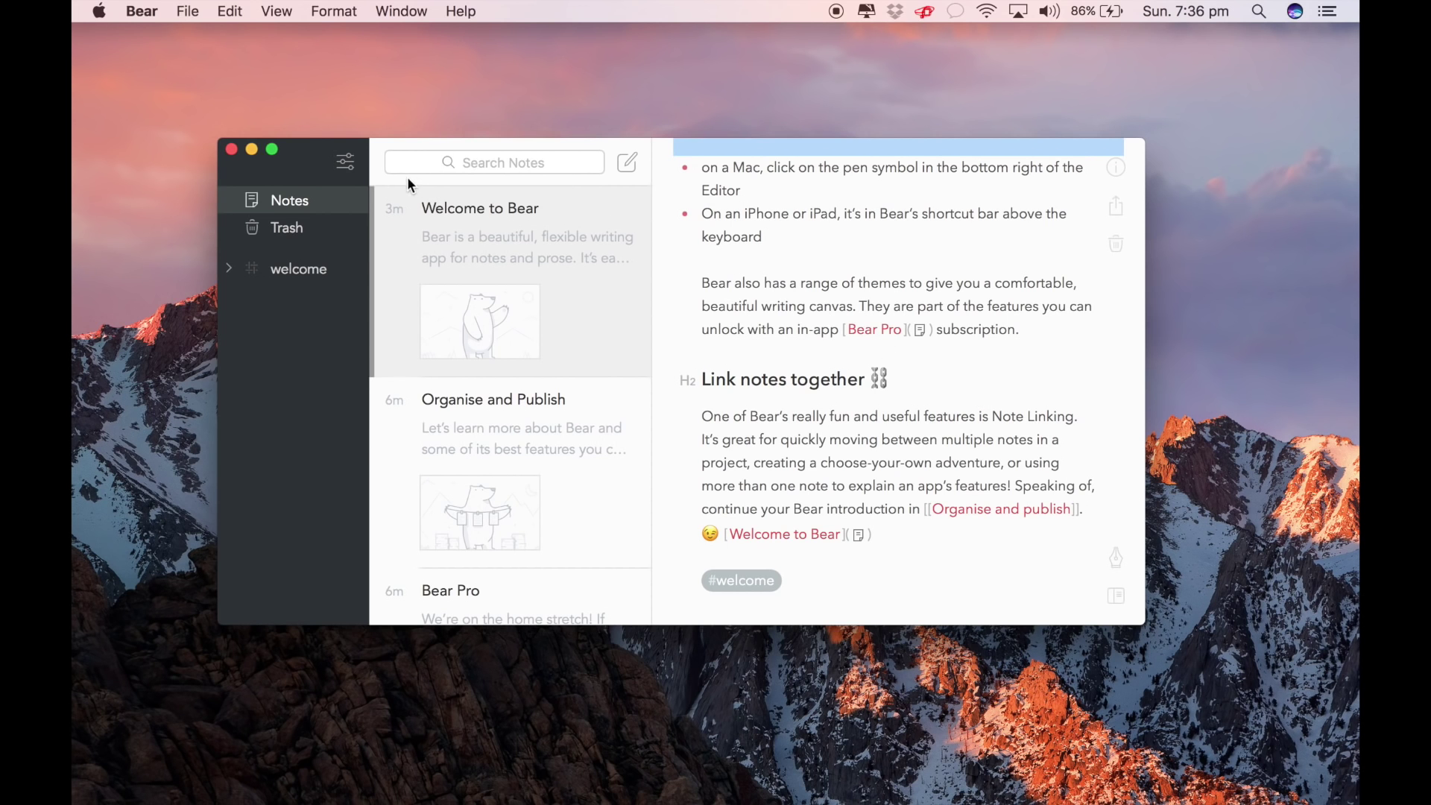
click(287, 207)
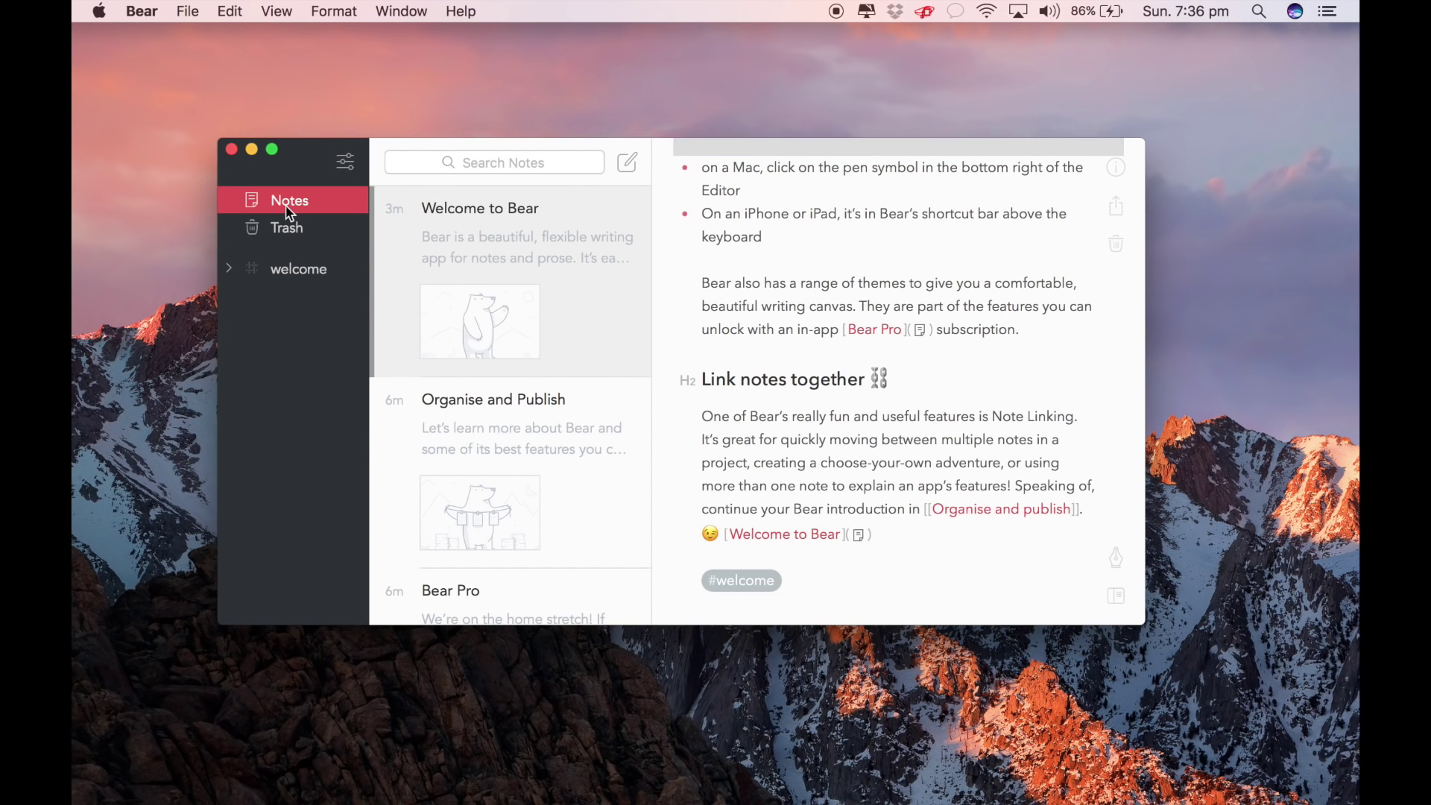
Step: Create a new note titled 'Ok then. Yeah cool. Calm. Remember to buy bread. On Wednesday at 3pm.'
click(626, 162)
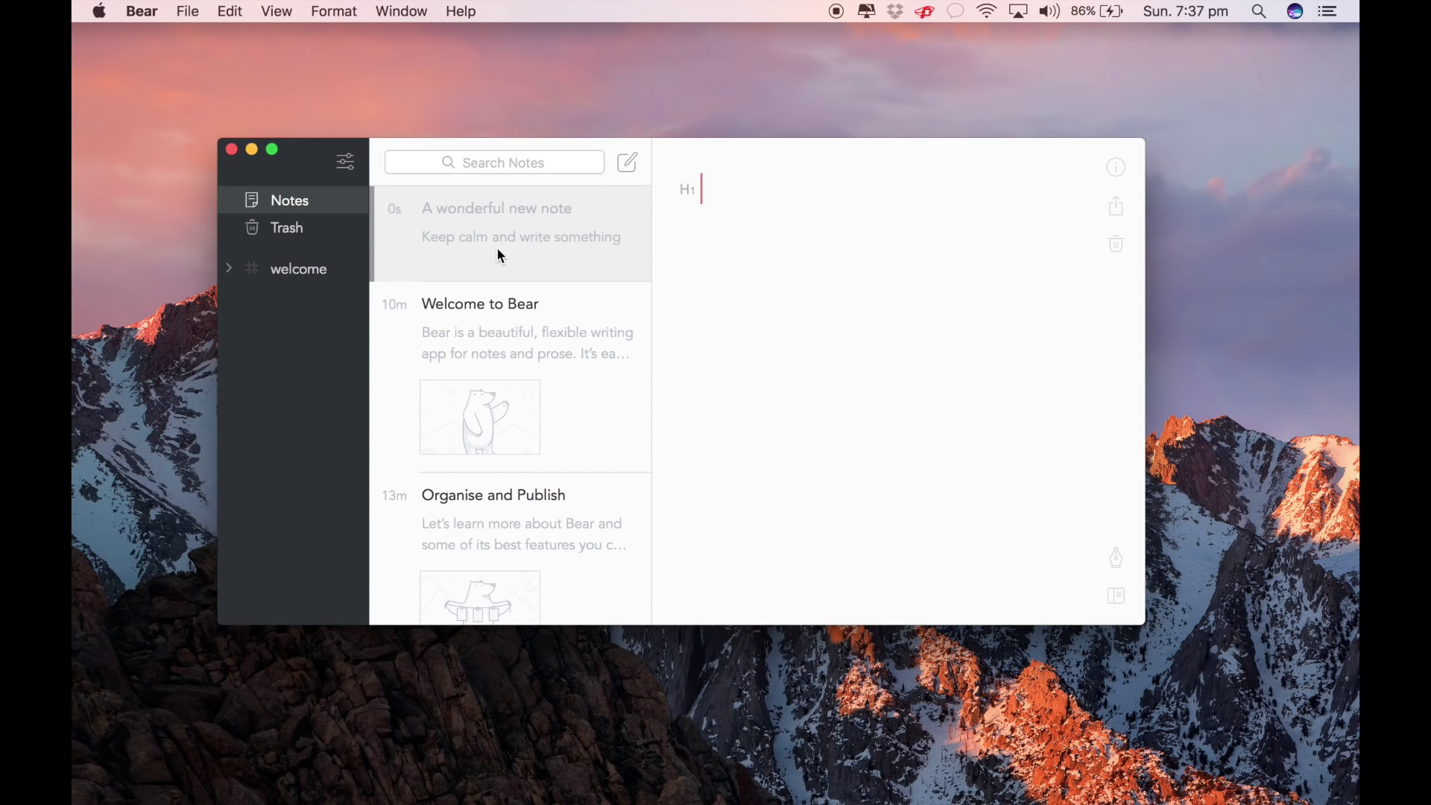
text(Ok then. Yeah ocol)
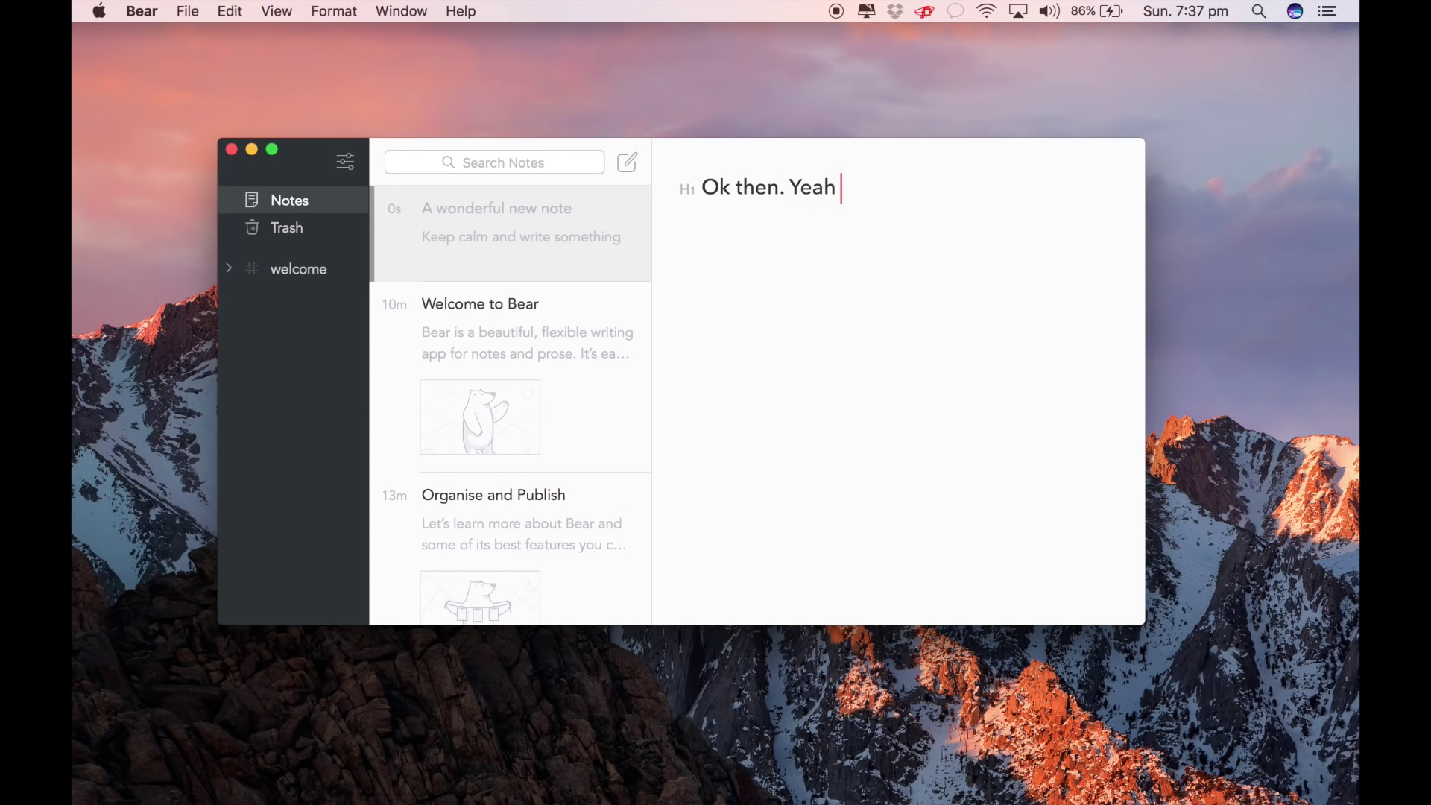
key(BackSpace)
key(BackSpace)
key(BackSpace)
key(BackSpace)
text(cool.)
text( S)
key(BackSpace)
text(Calm)
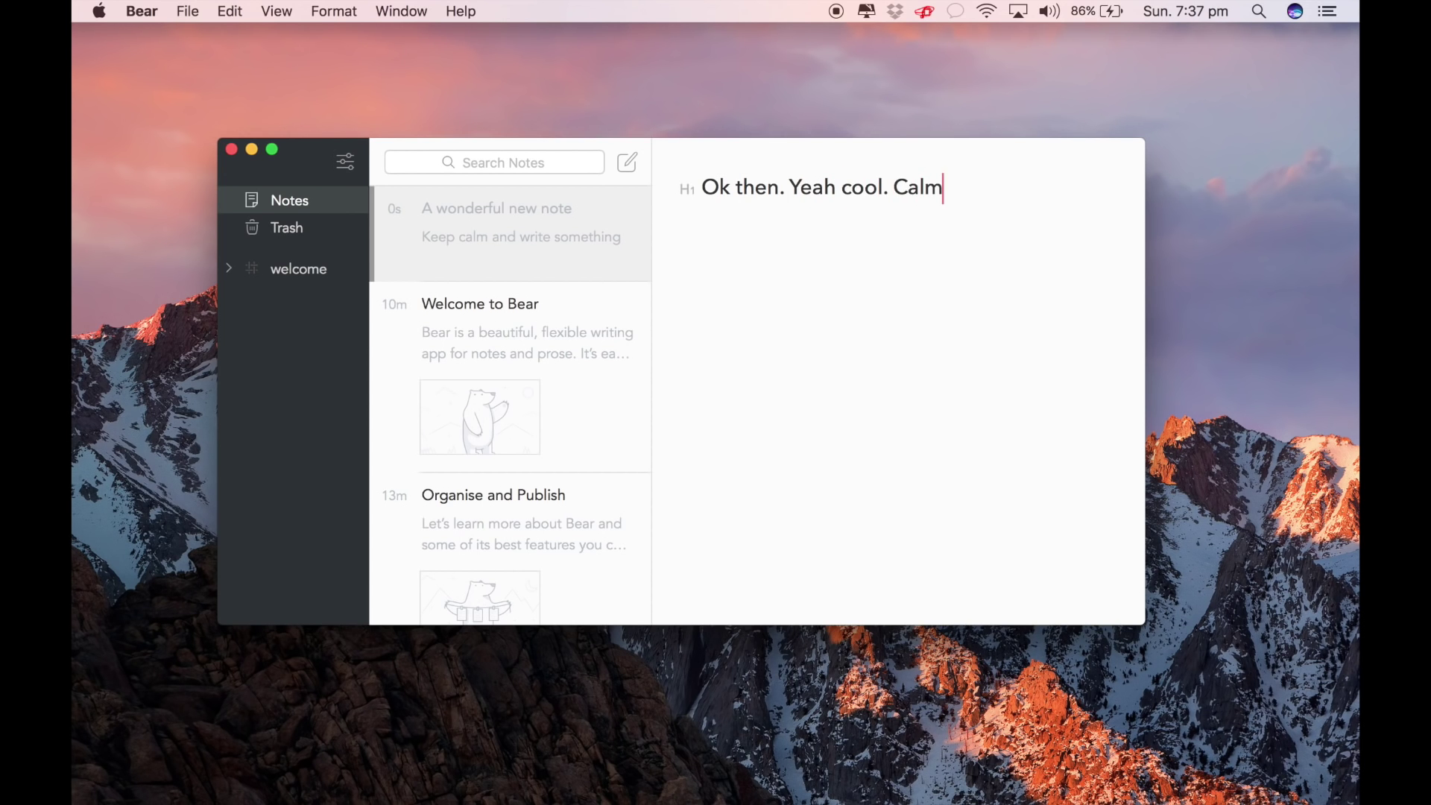
text(. Rememb)
key(BackSpace)
text(mber to buy b)
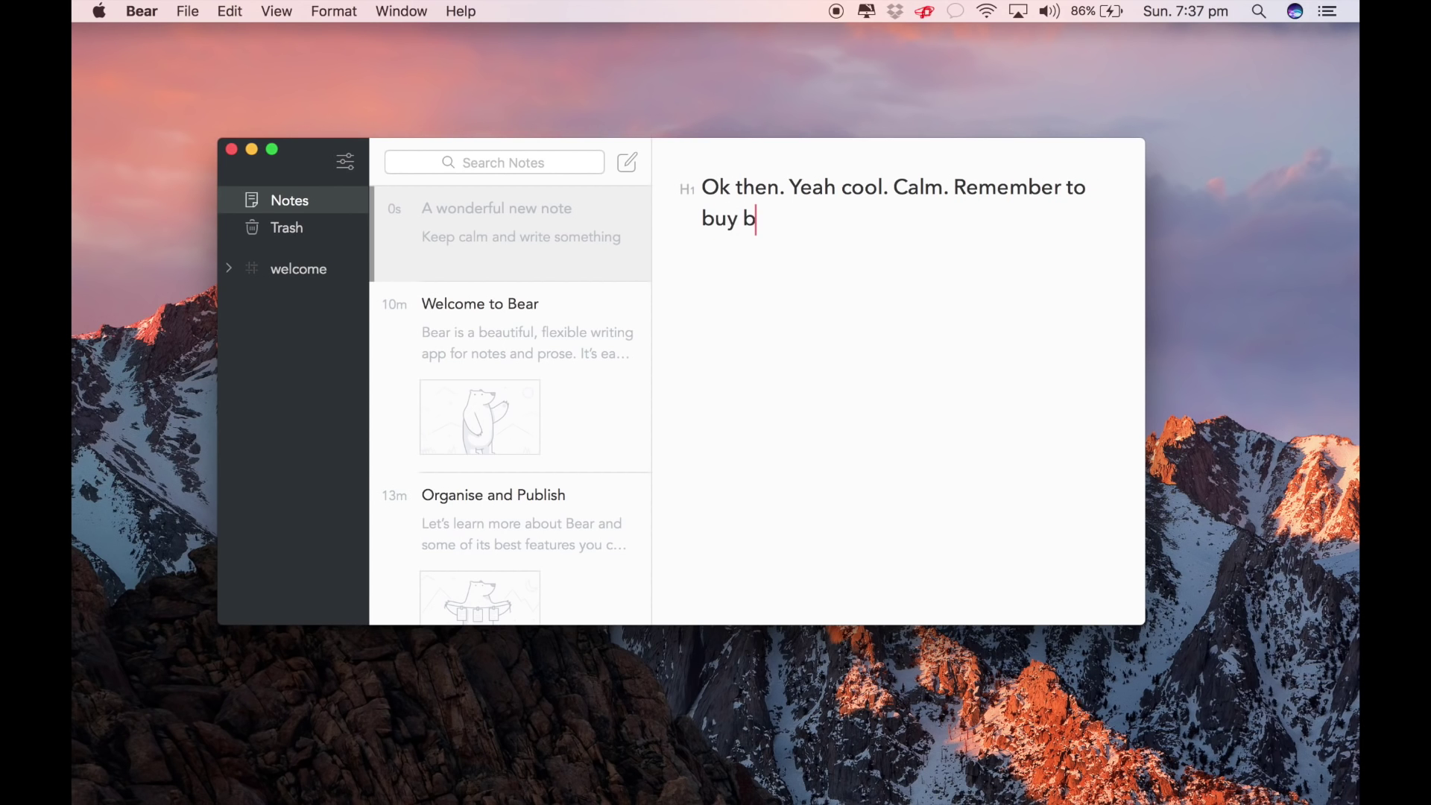
text(read. On Wen)
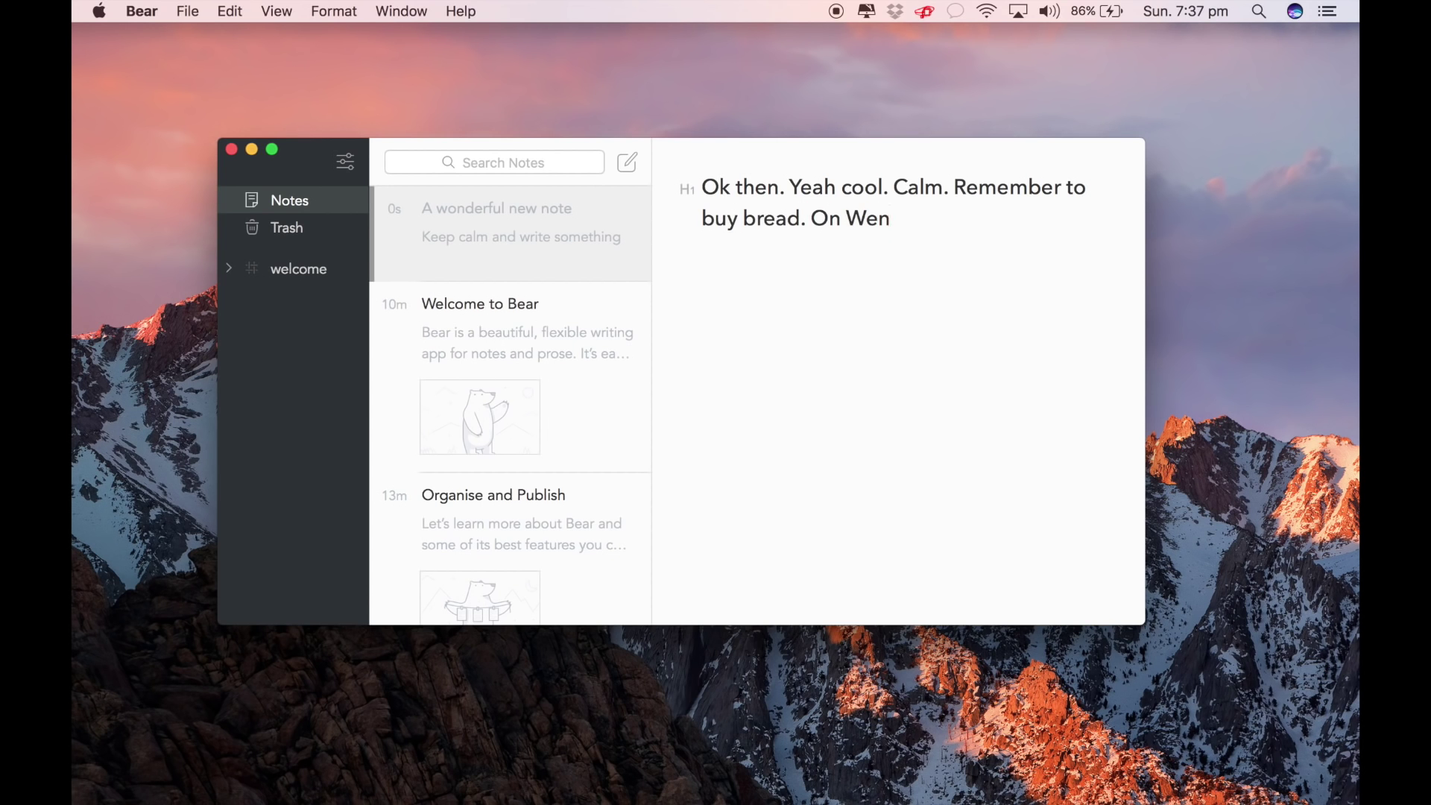
key(BackSpace)
text(dnesday at 3pm.)
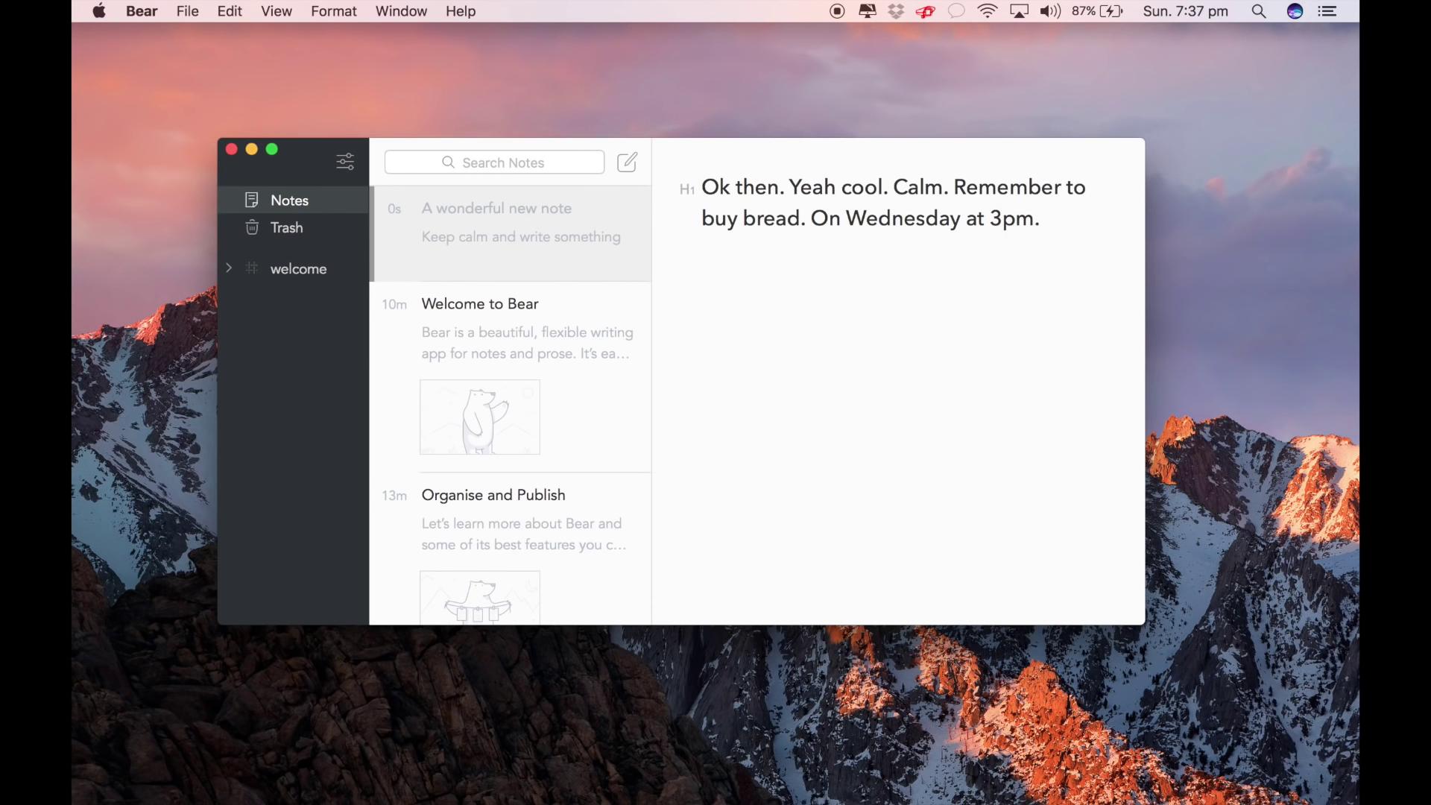
Step: Add empty lines below the note's title
key(Return)
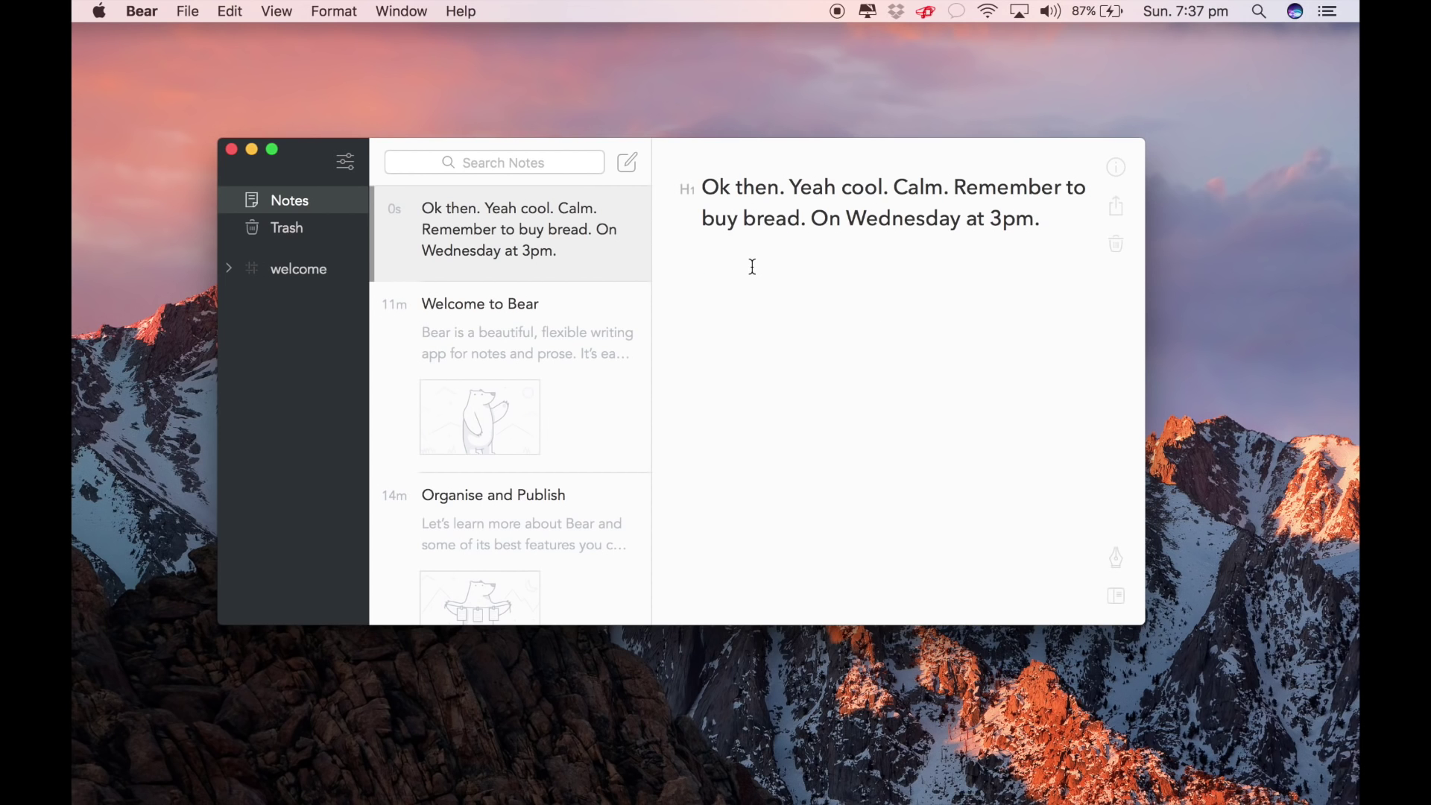
key(Return)
key(BackSpace)
key(Return)
key(Return)
key(Return)
Step: Copy the bread note to the clipboard and browse the MD/PDF/HTML and DOCX/JPG/RTF export formats
click(1116, 167)
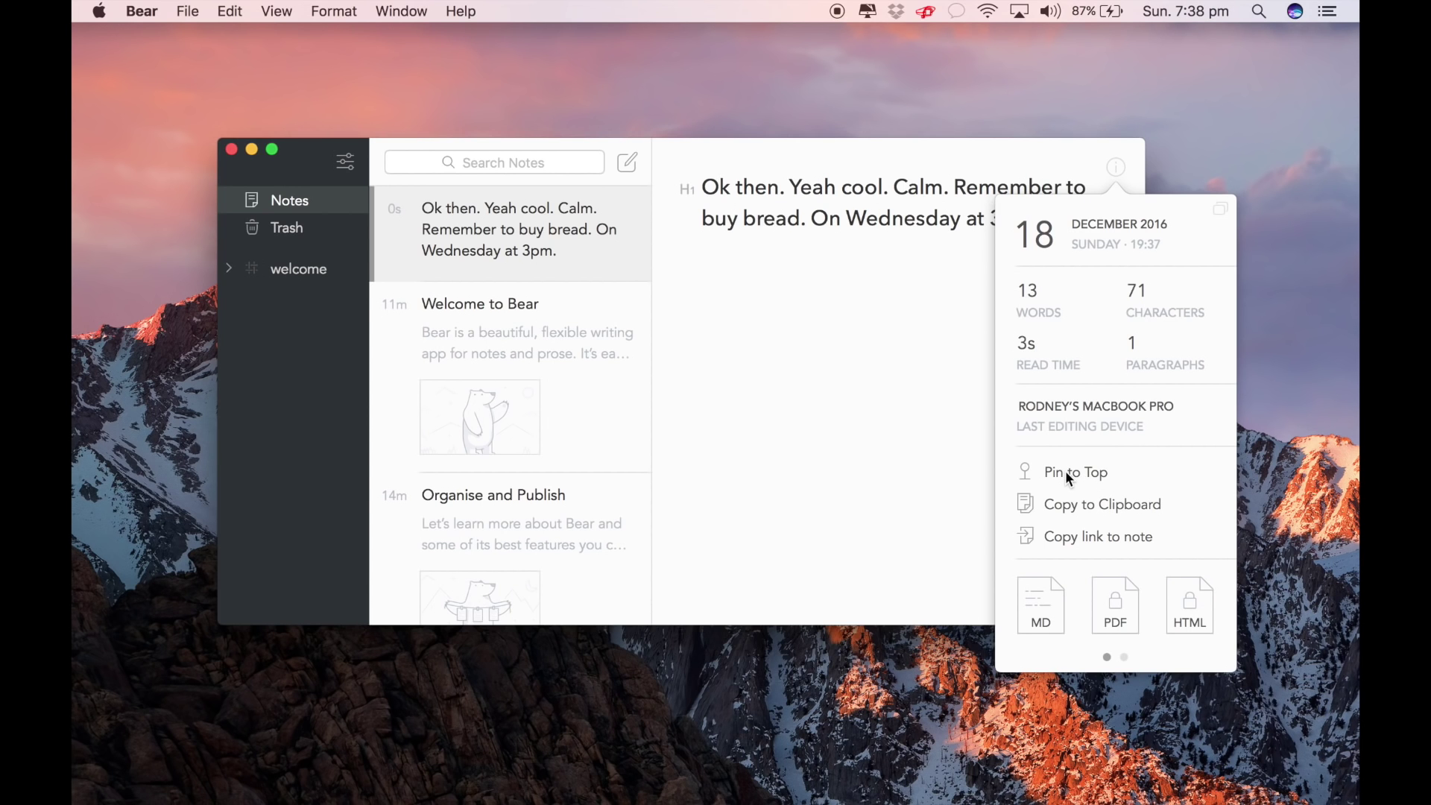
click(1116, 504)
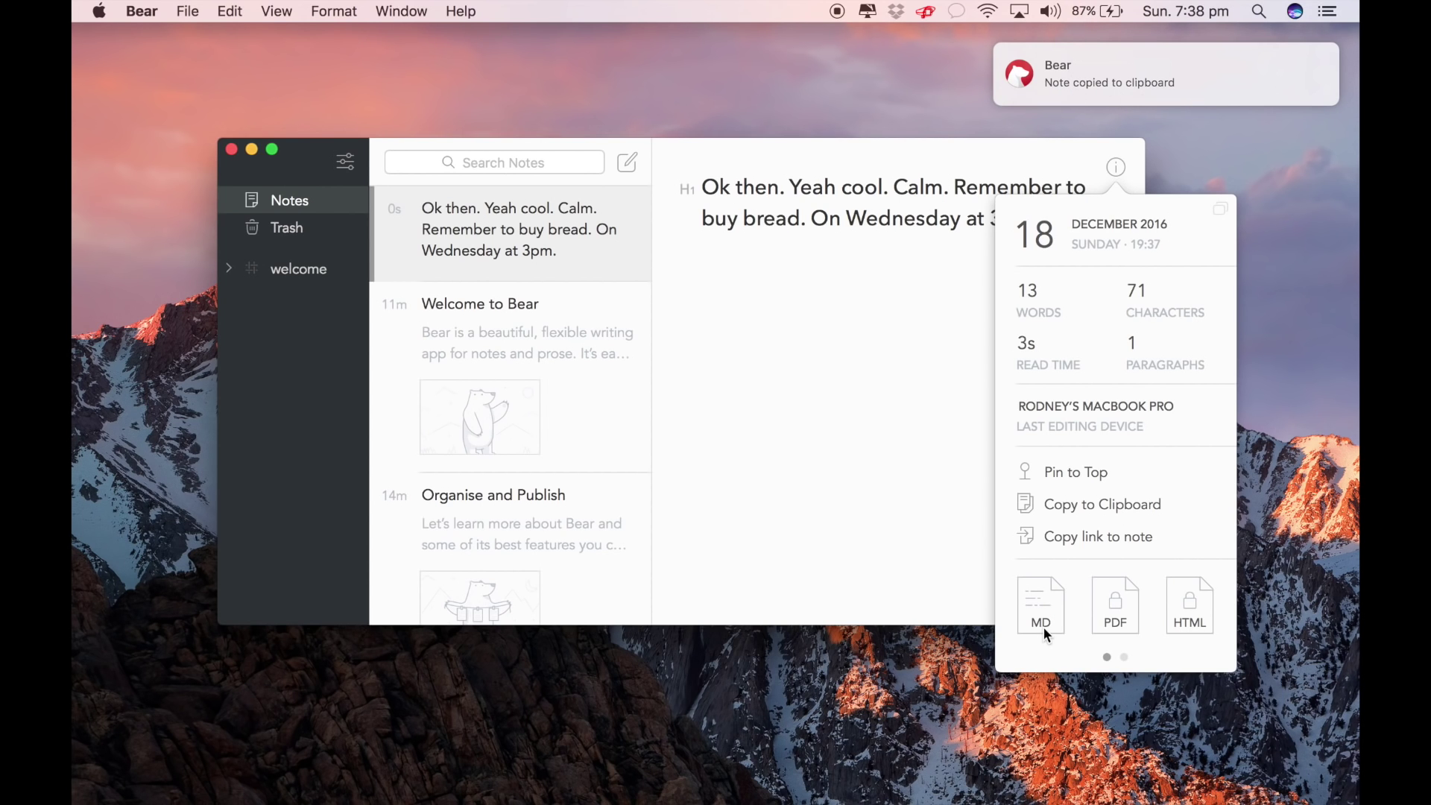
scroll(1166, 614, right, 3)
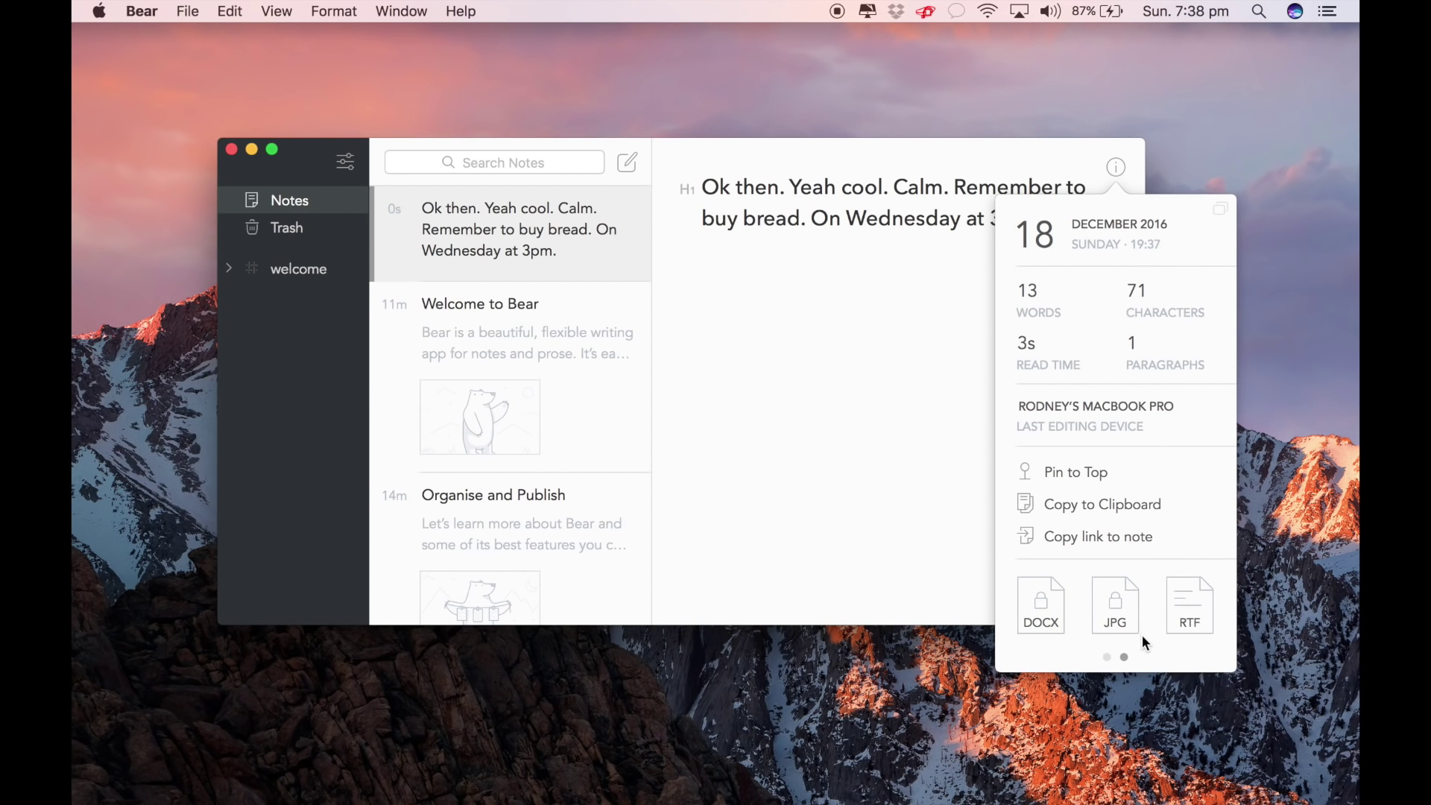
scroll(1177, 623, left, 3)
Step: Switch the export format from Markdown to Bear Note and export the note to iCloud Documents
click(1044, 619)
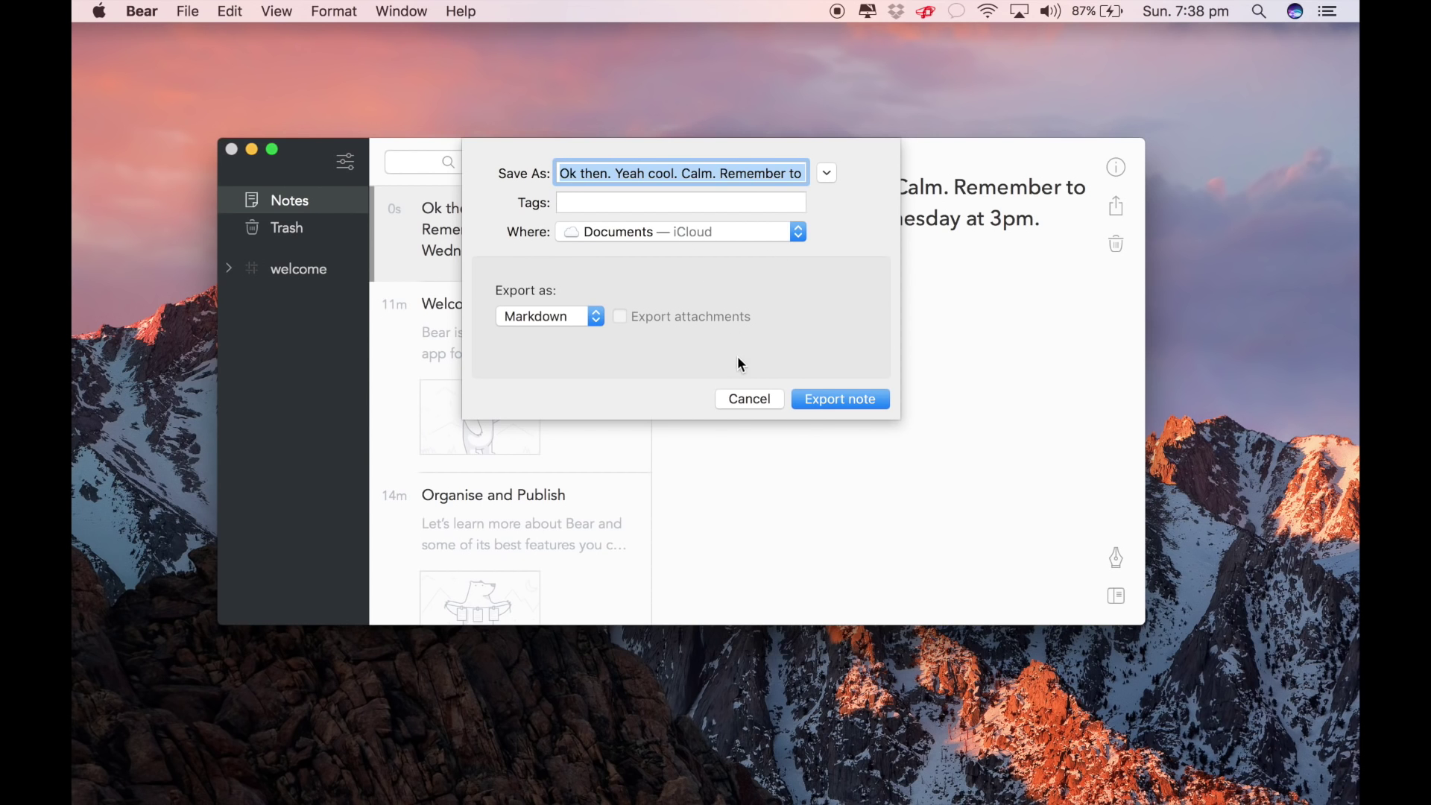
click(596, 316)
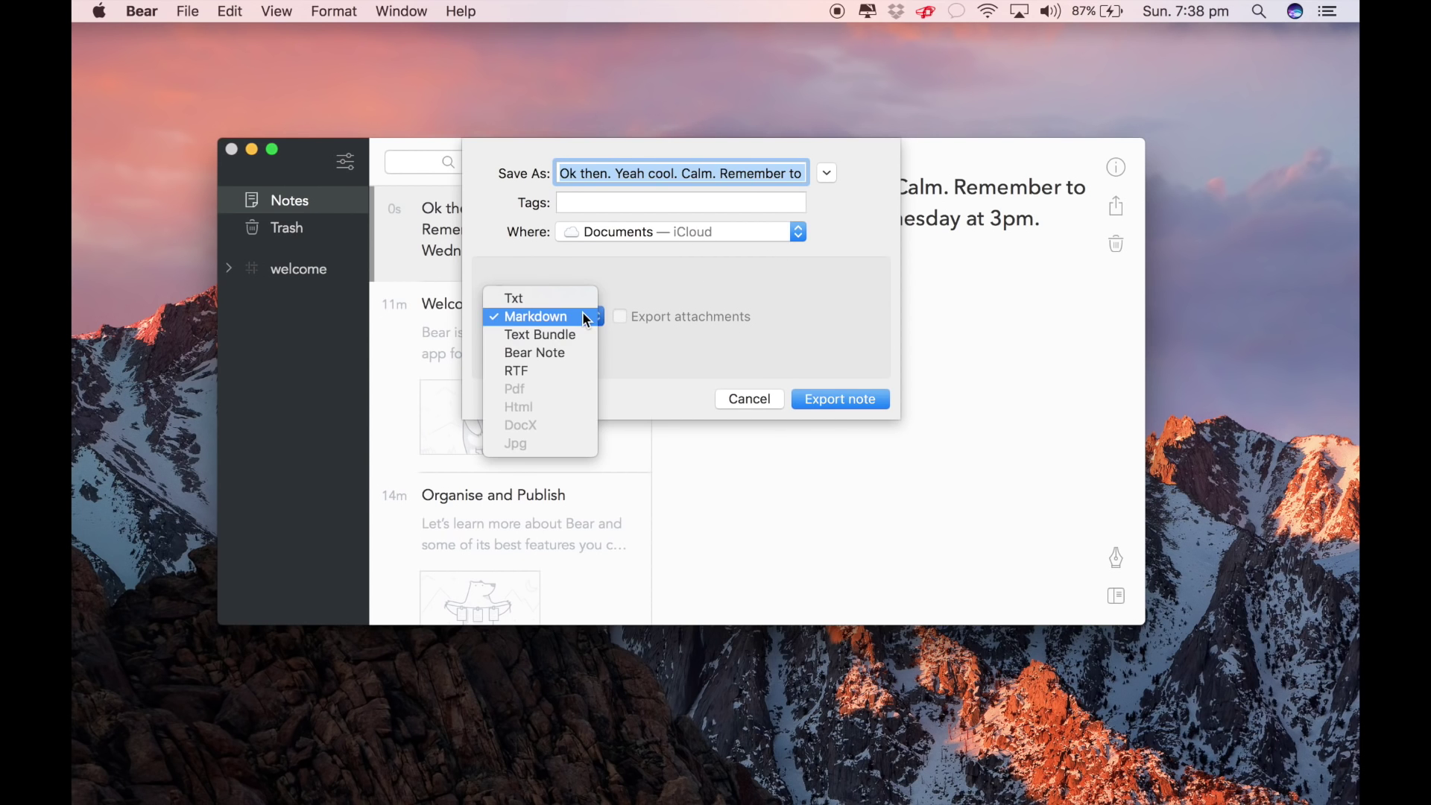
click(562, 353)
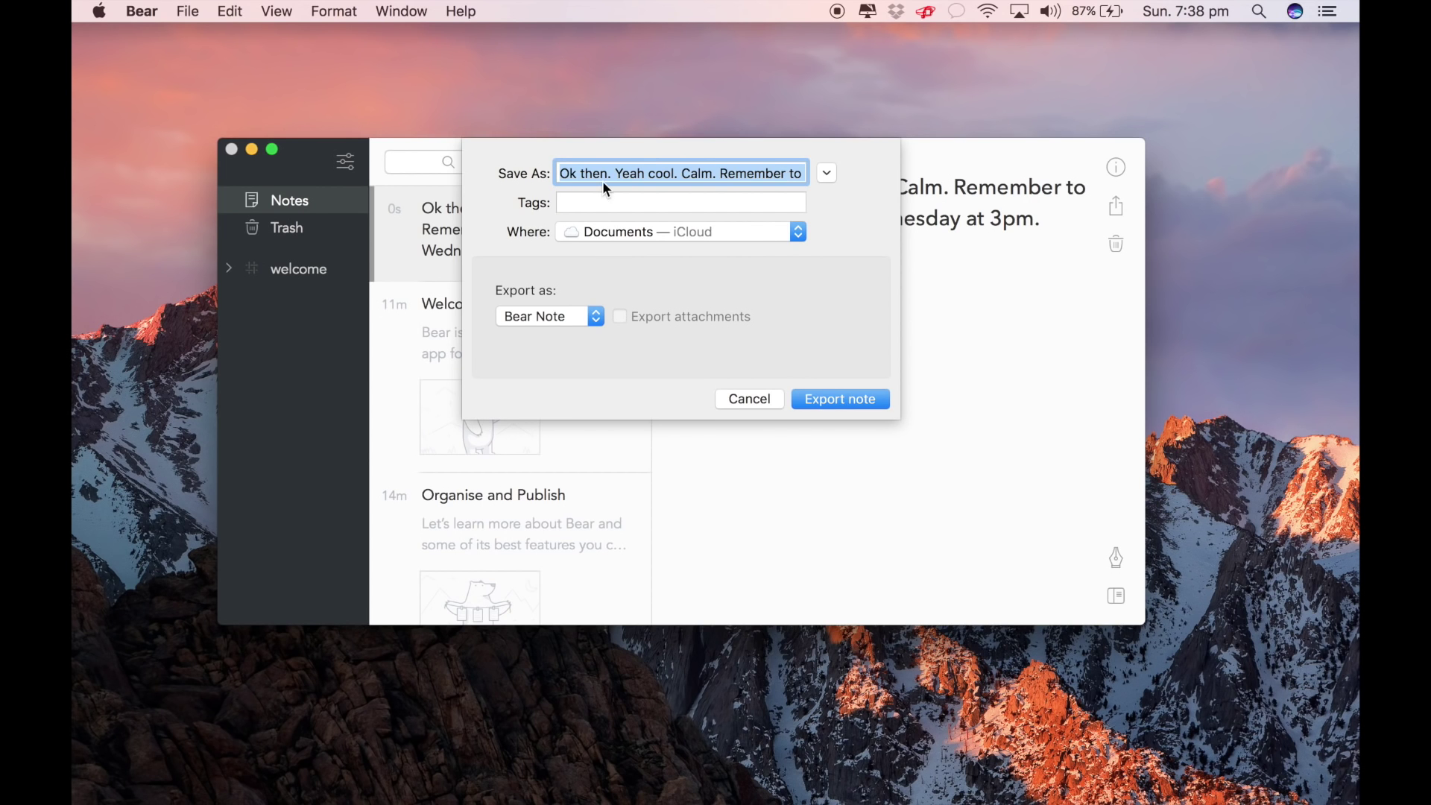
click(852, 407)
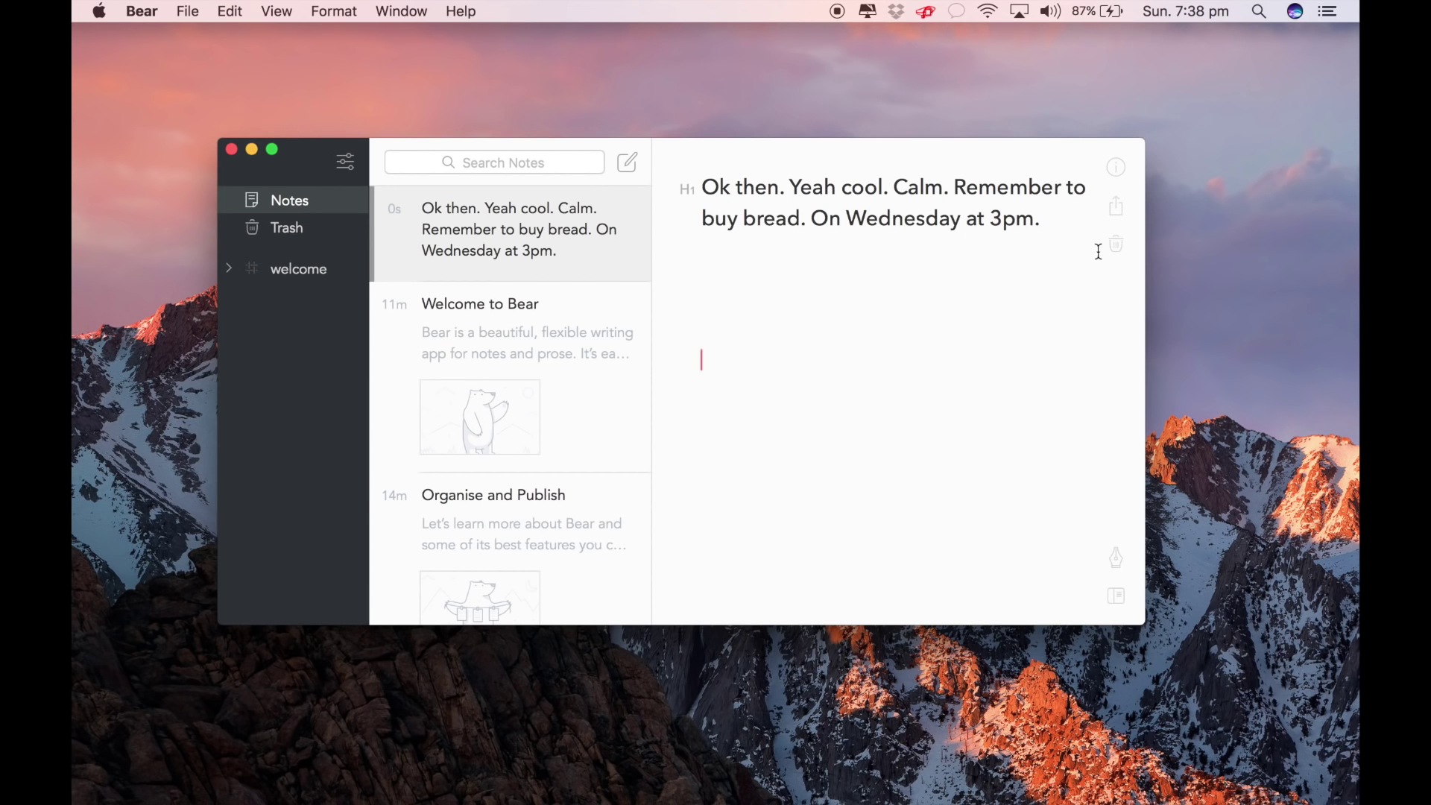
click(1116, 212)
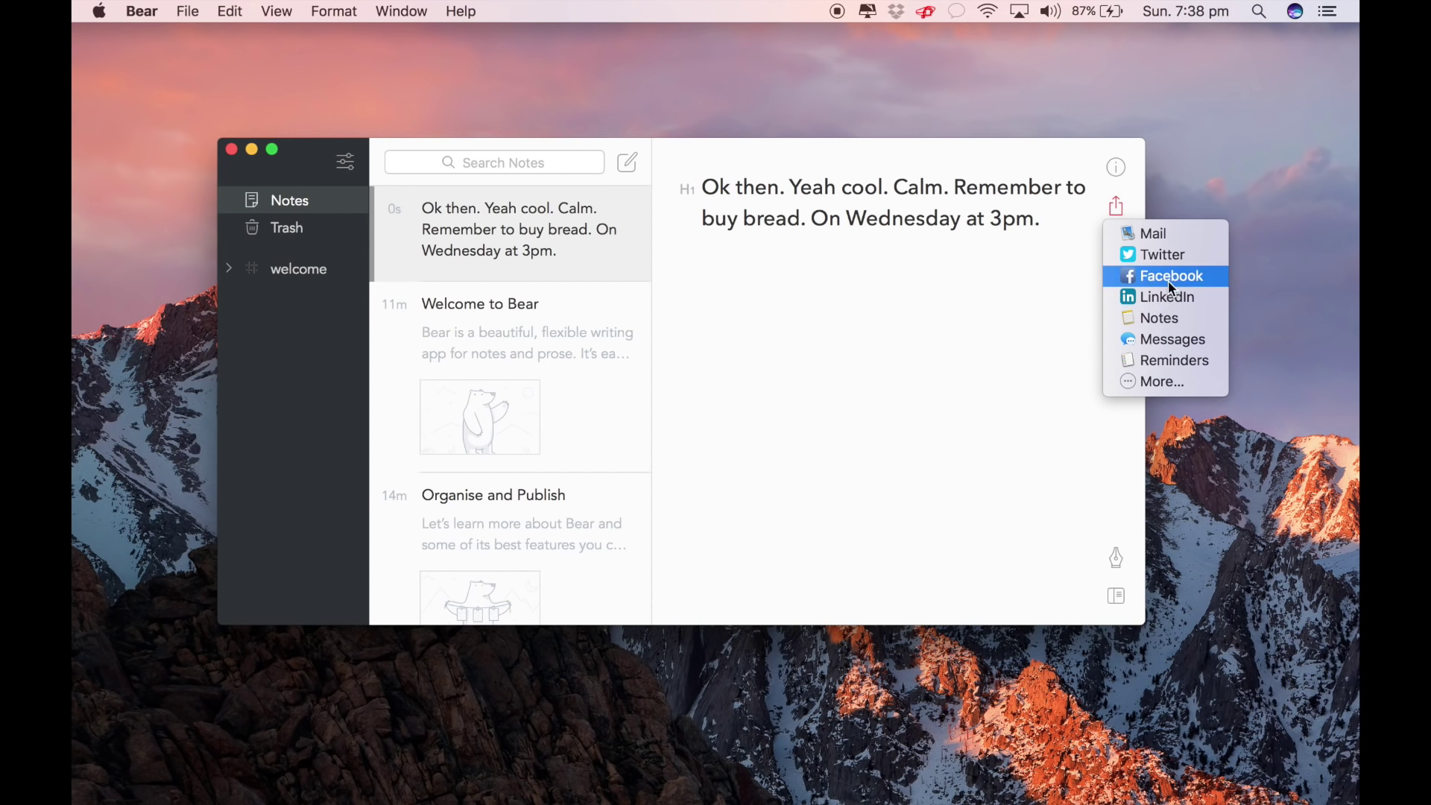
click(1175, 257)
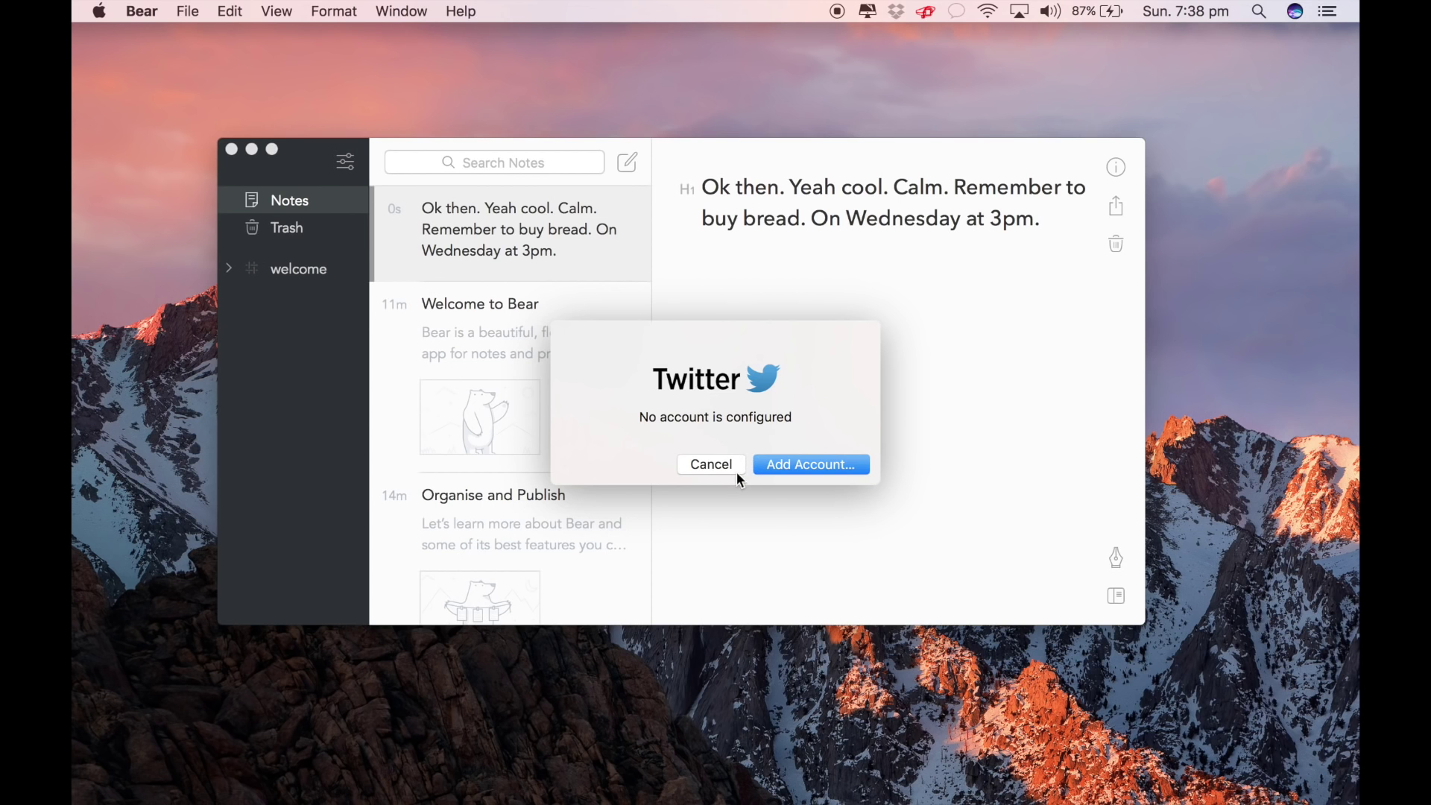
click(717, 465)
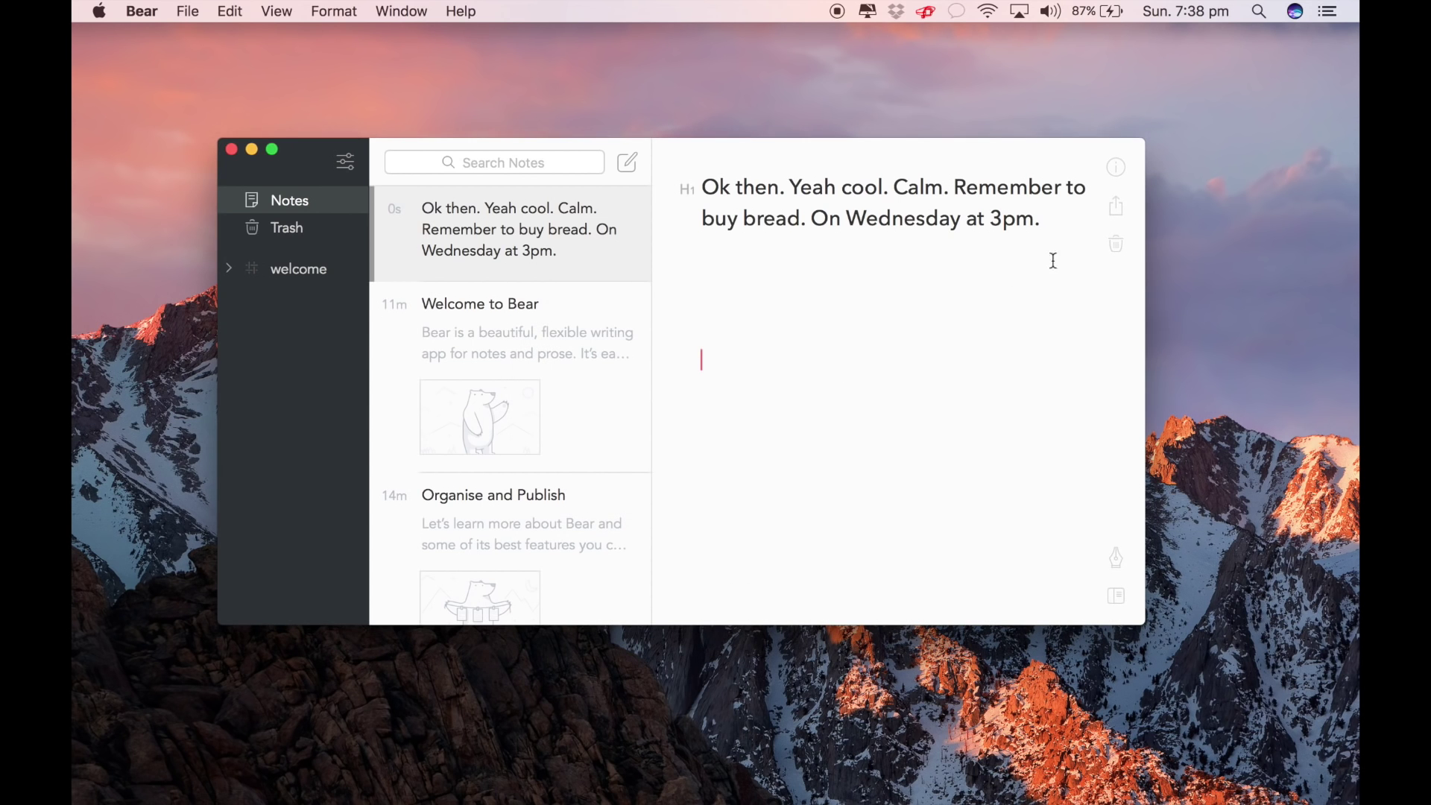
Step: Add two to-do checkboxes under the heading, tick the first, and label the second 'Tick'
click(1113, 564)
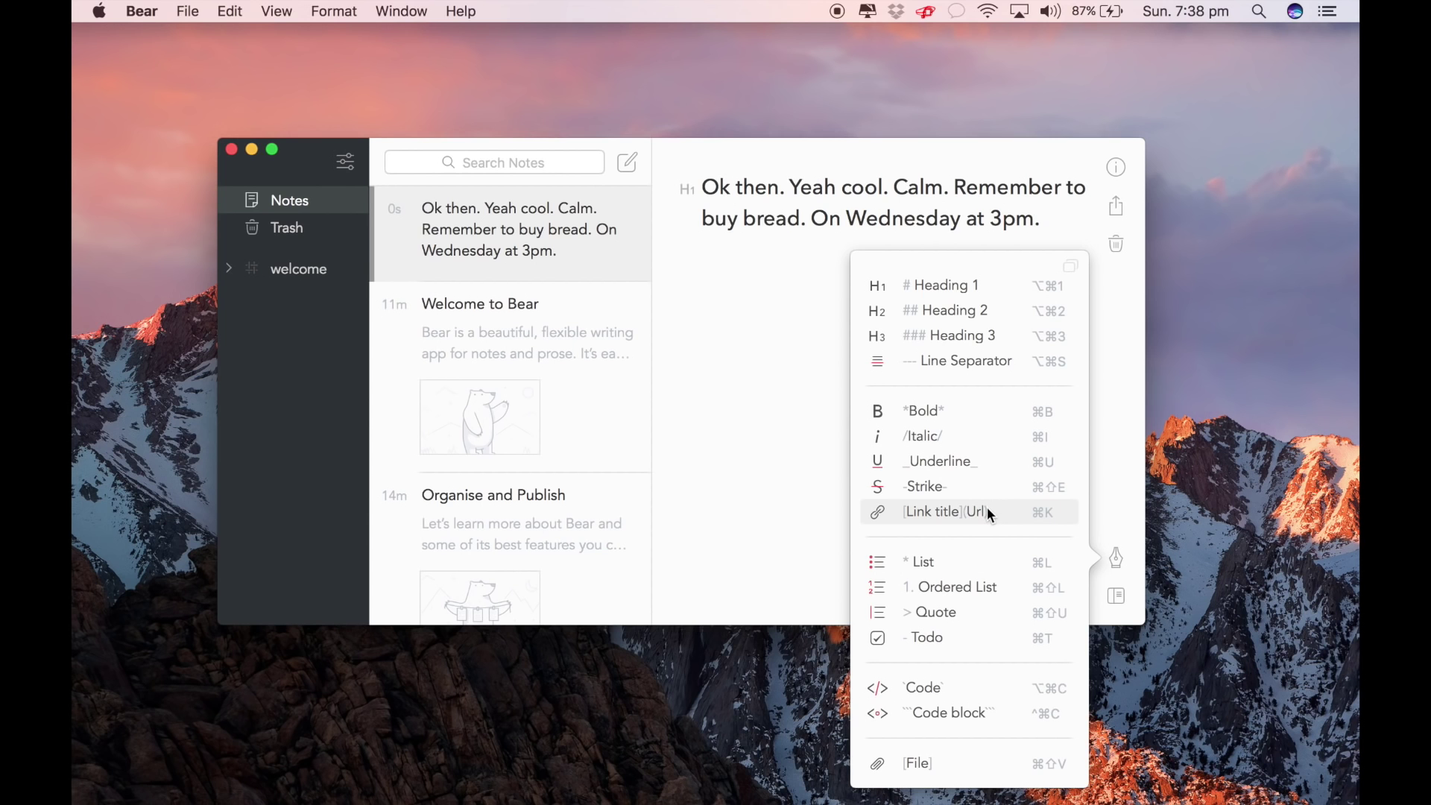
click(955, 641)
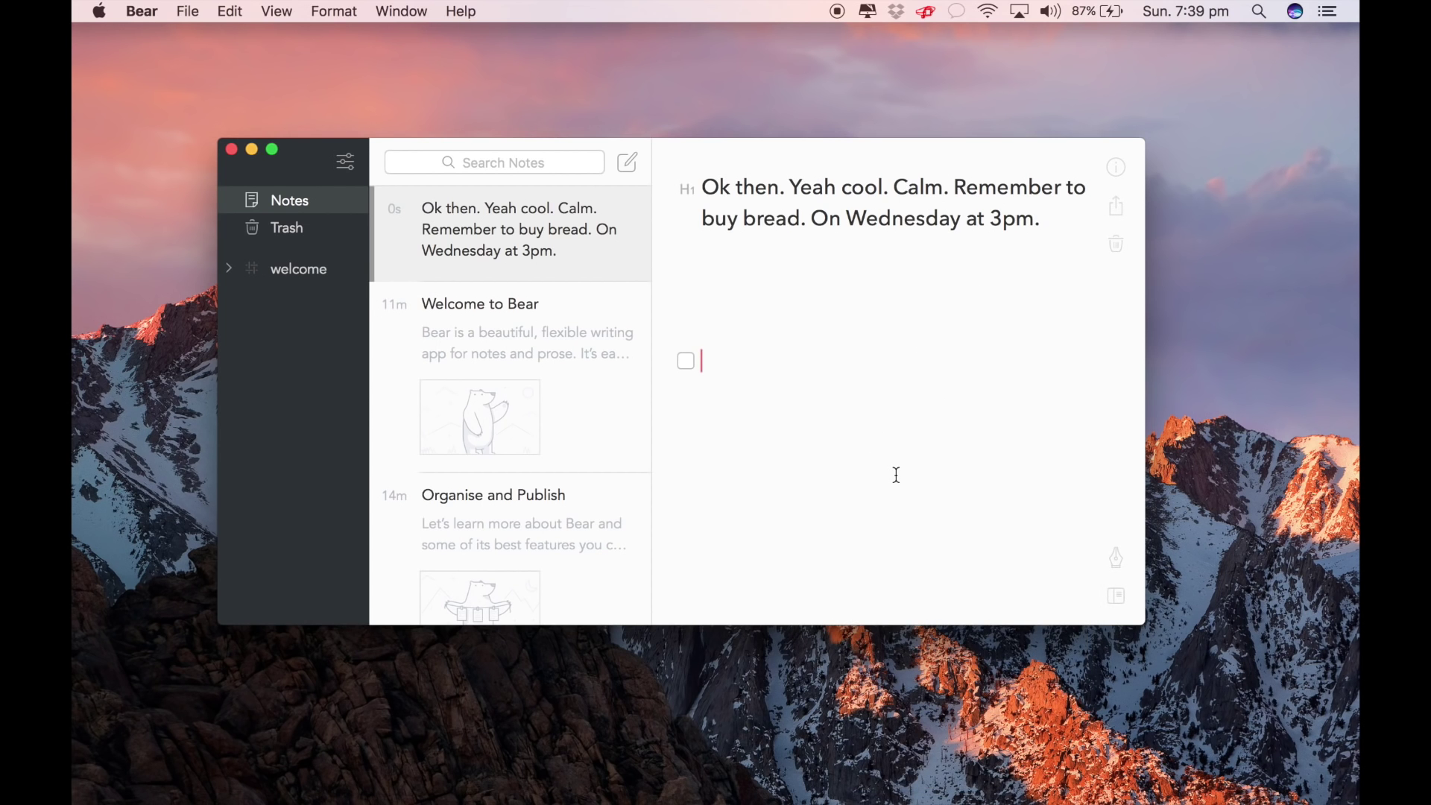
key(Return)
key(Return)
key(Return)
key(BackSpace)
key(BackSpace)
key(Return)
click(687, 362)
text(Tick)
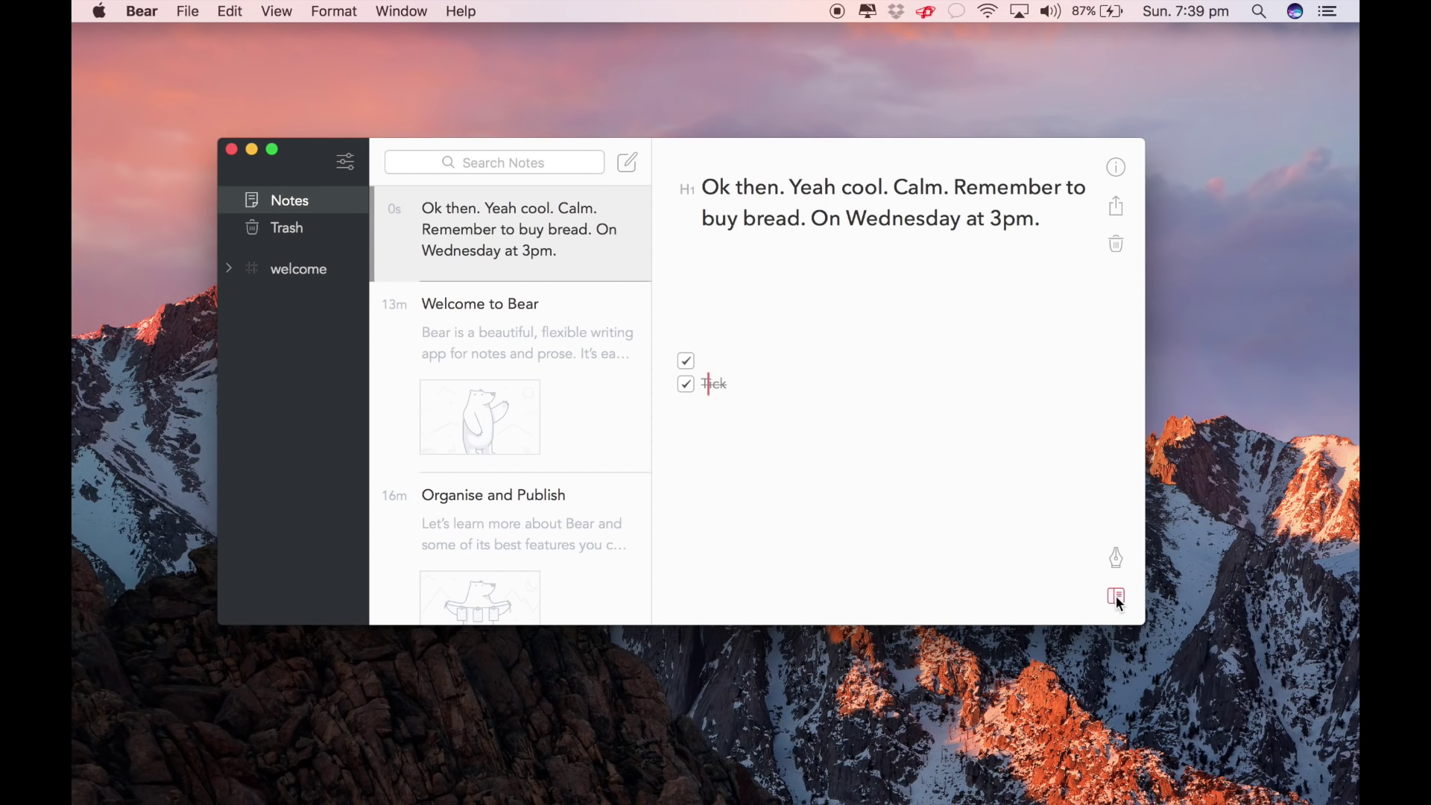
mouse_move(1116, 596)
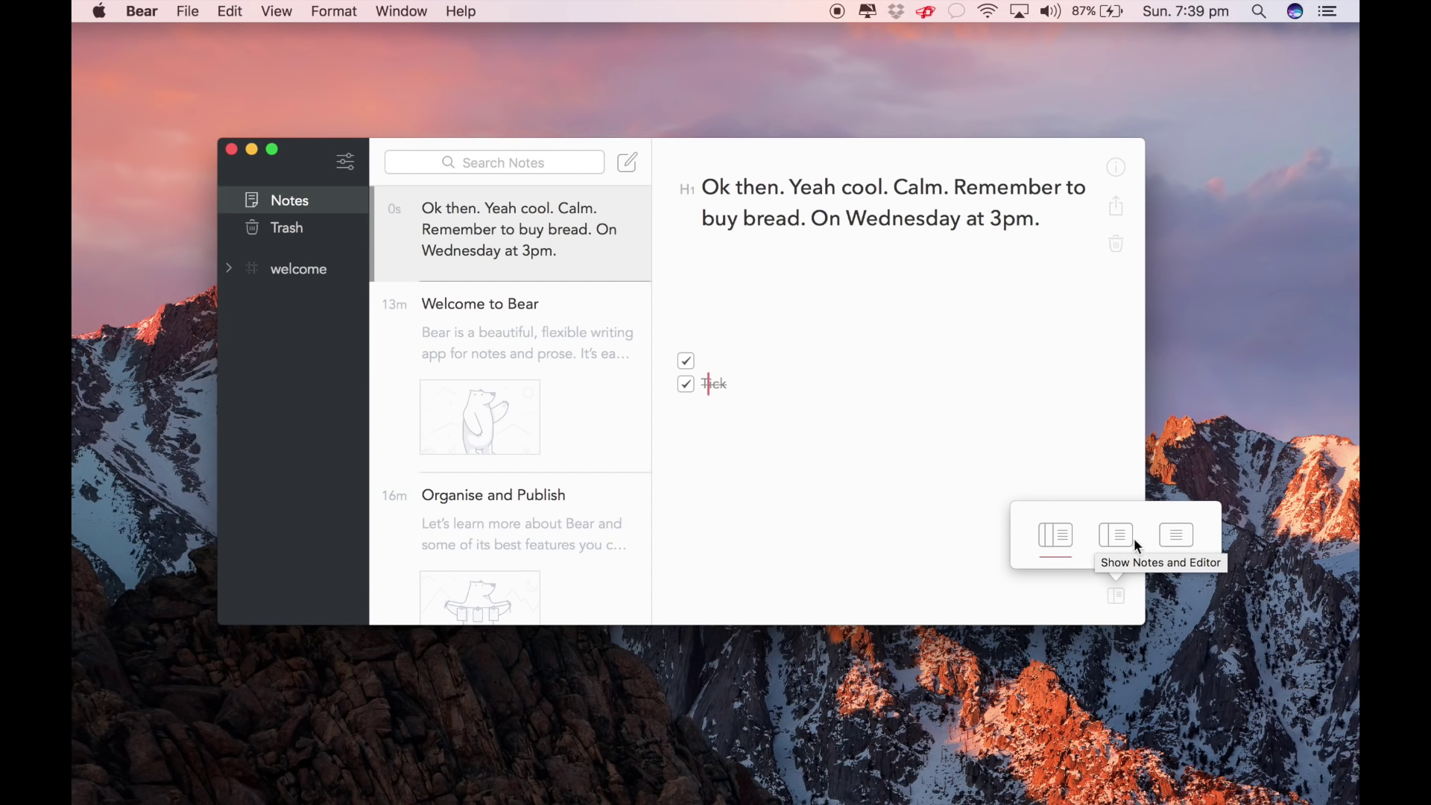
click(1188, 535)
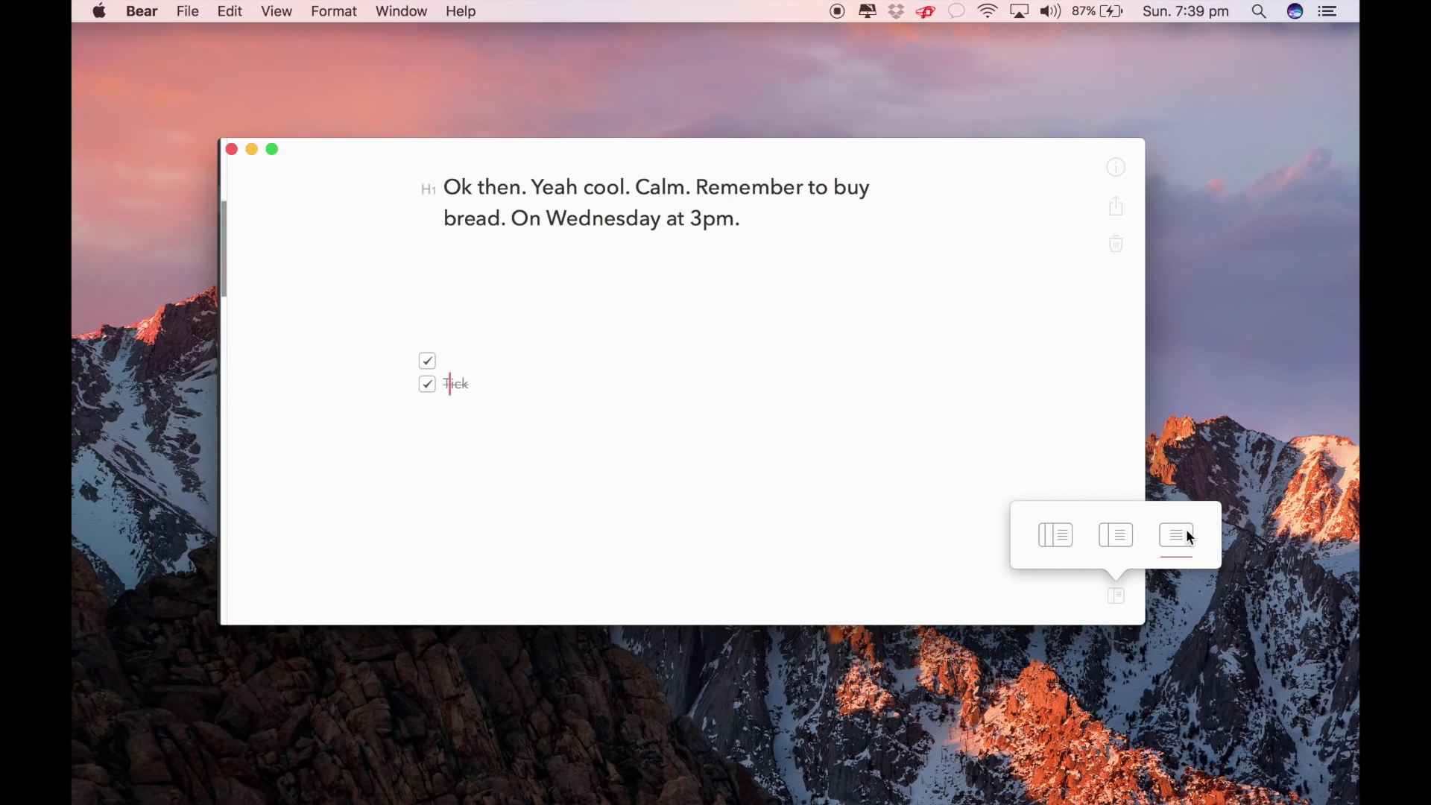
click(1118, 535)
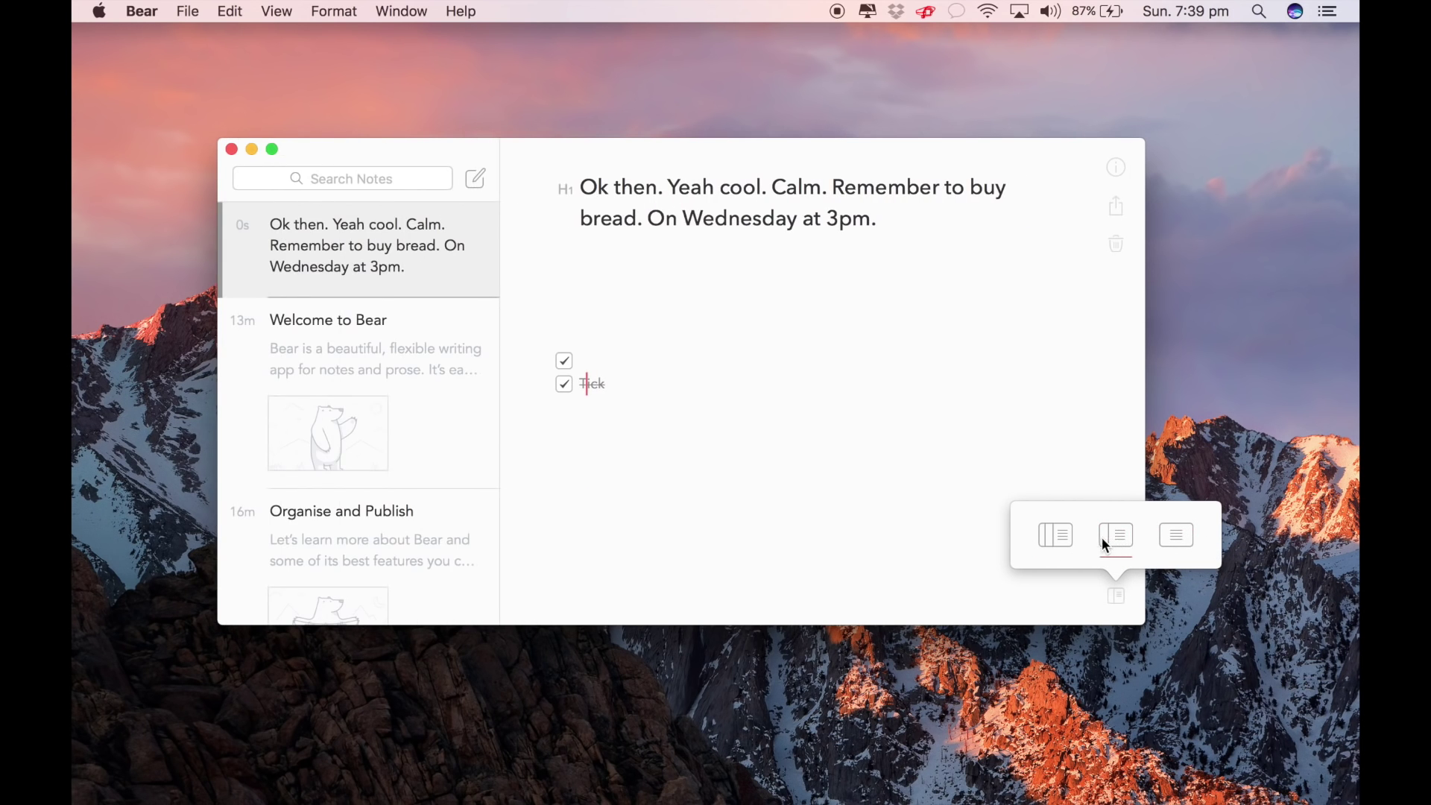
click(1058, 536)
click(938, 519)
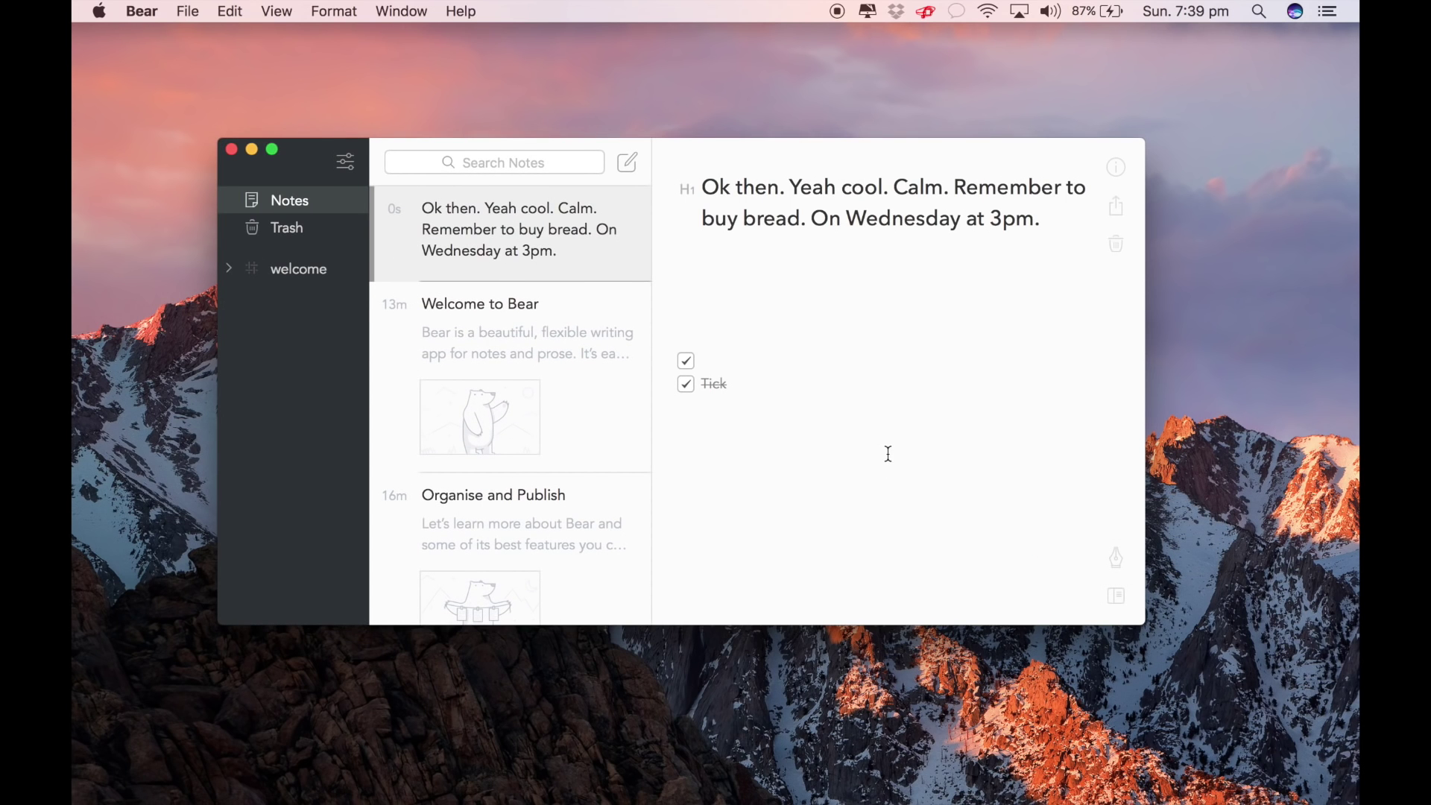
Step: Move the bread note to the Trash and open it from the Trash list
click(1116, 245)
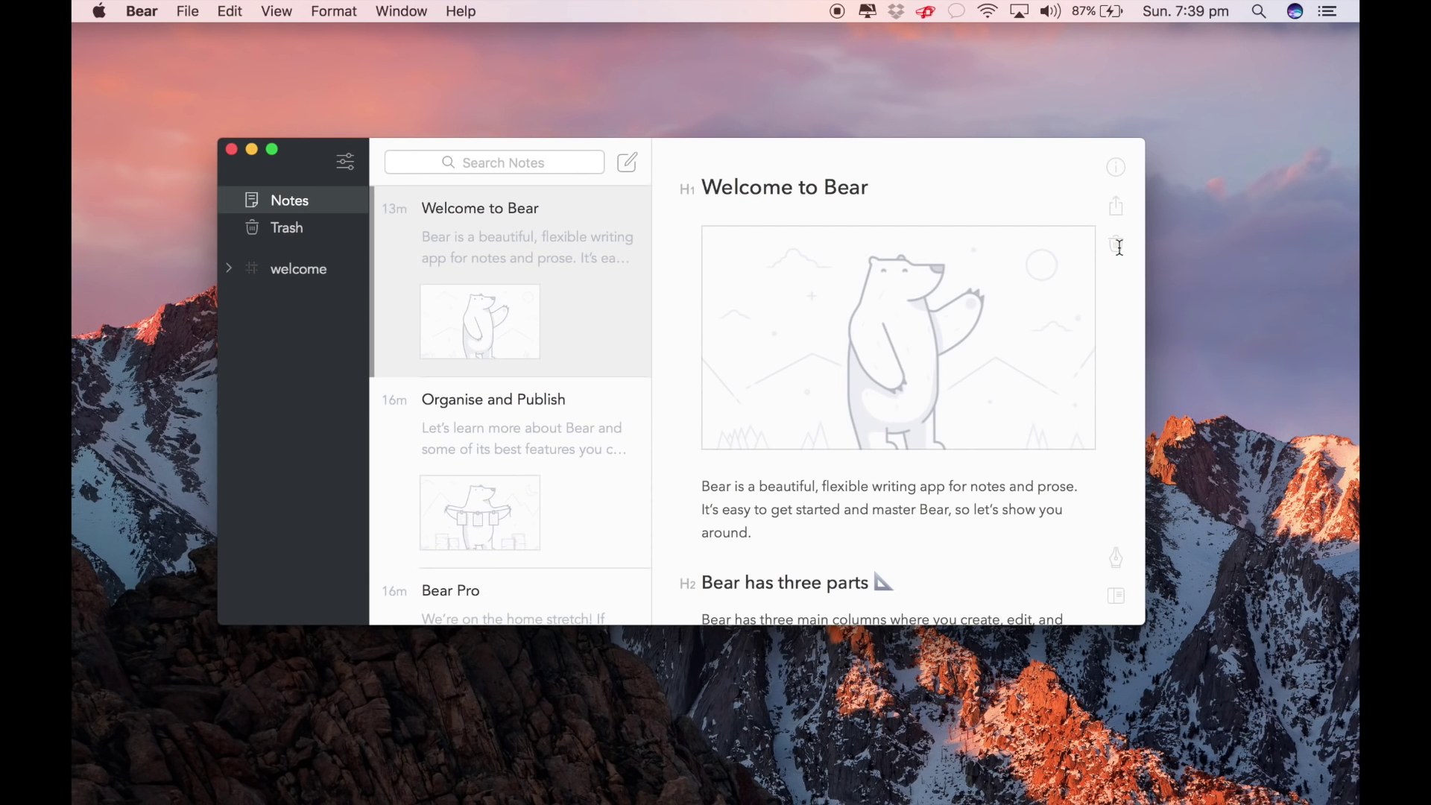
click(309, 236)
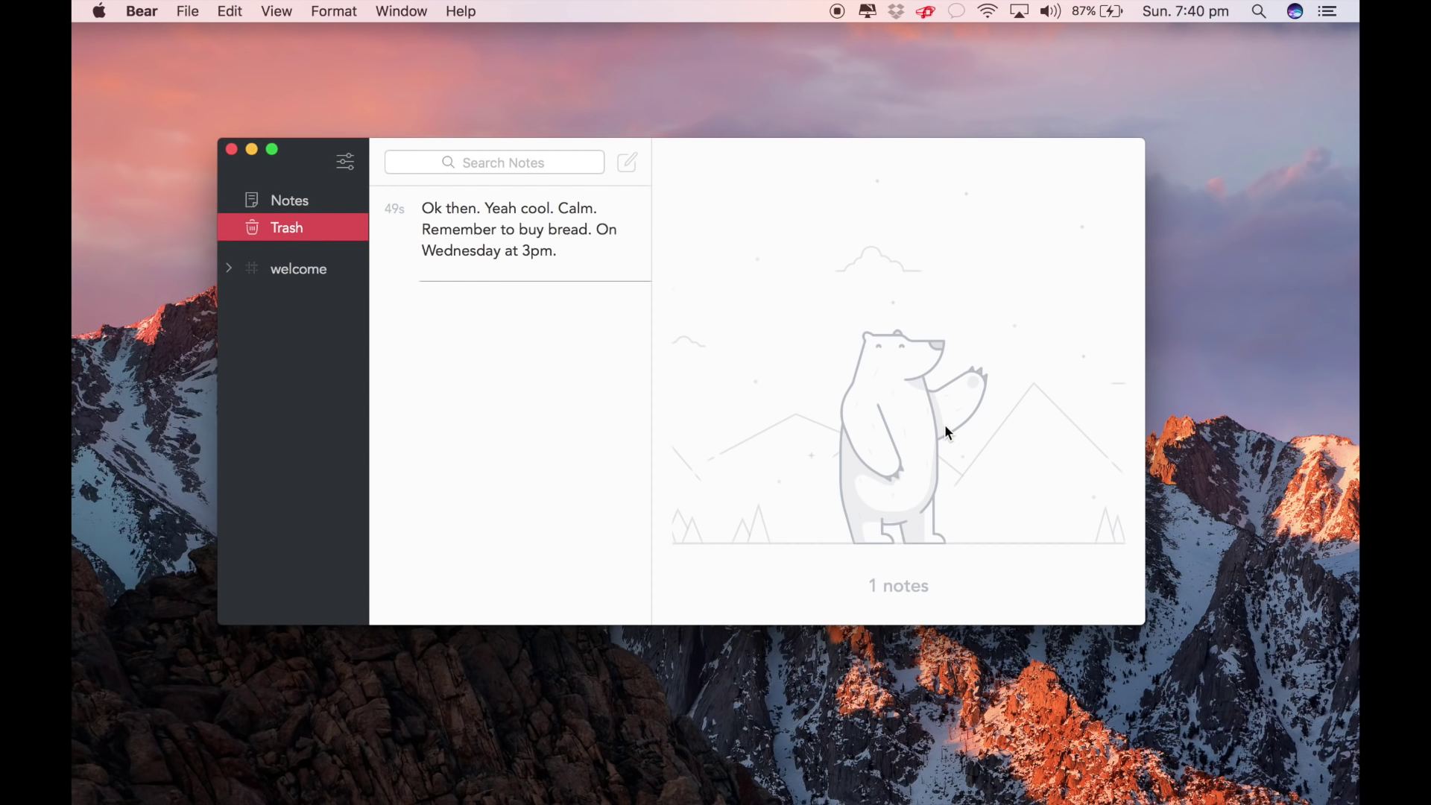
click(553, 228)
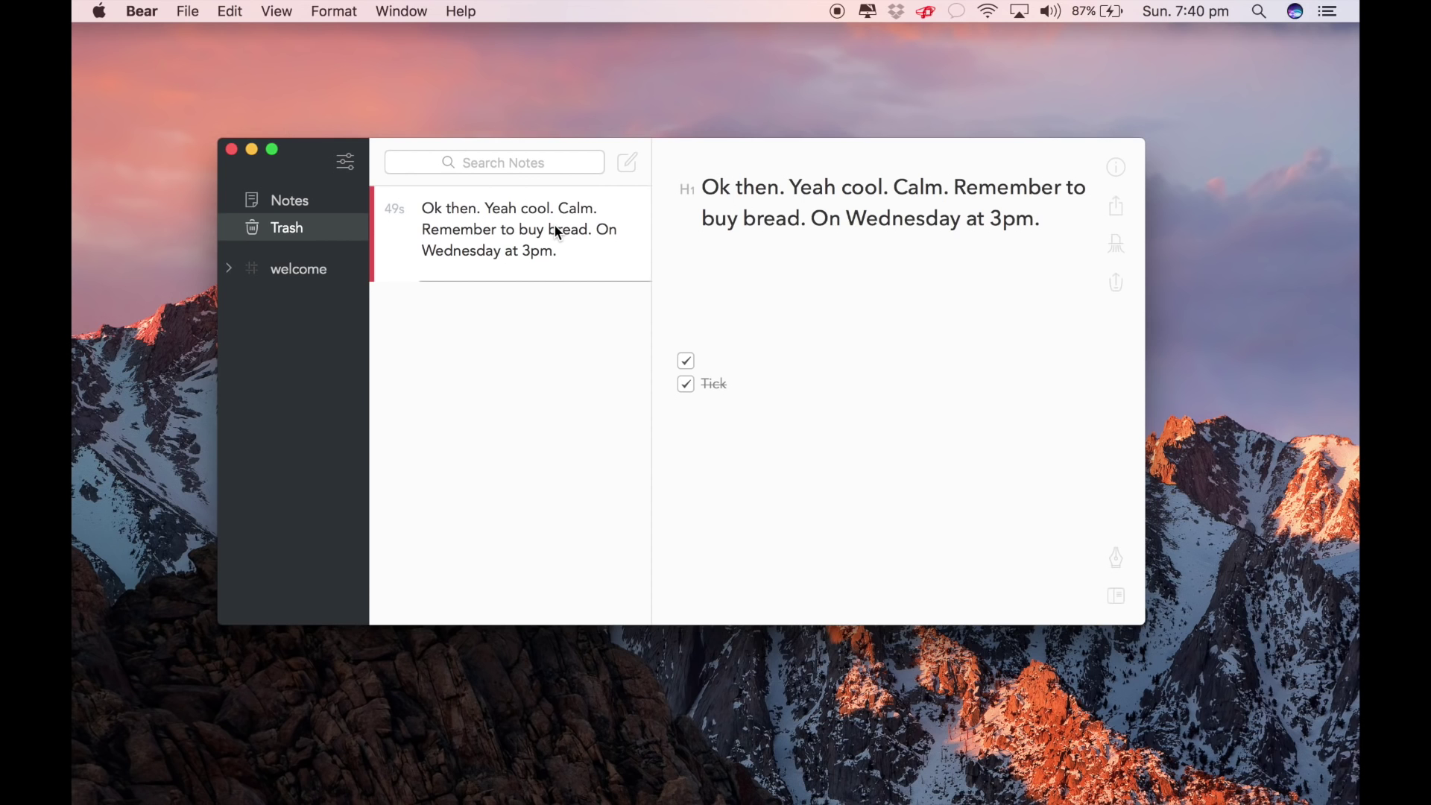
click(687, 384)
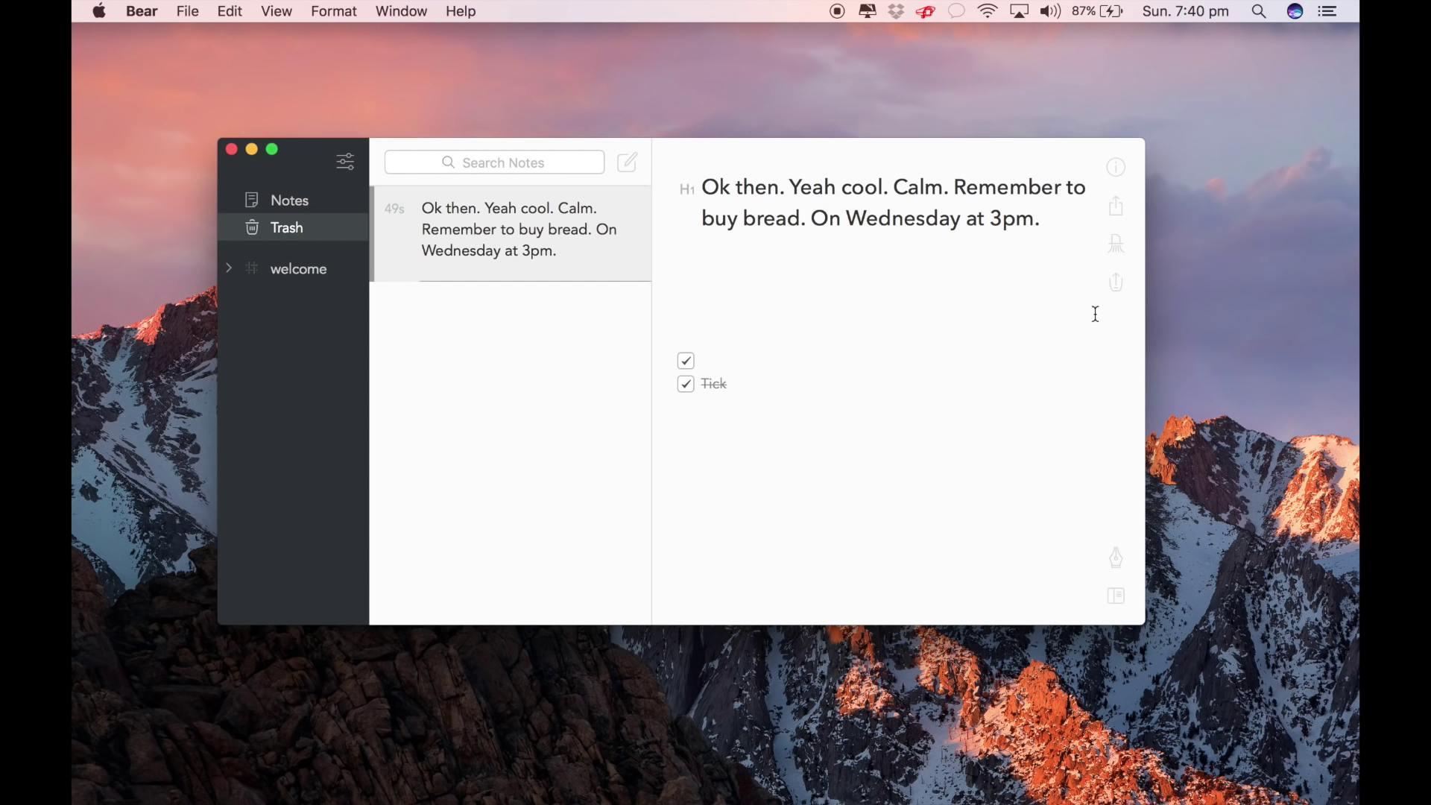
Step: Permanently delete the bread note from the Trash and return to the Notes list
click(1117, 254)
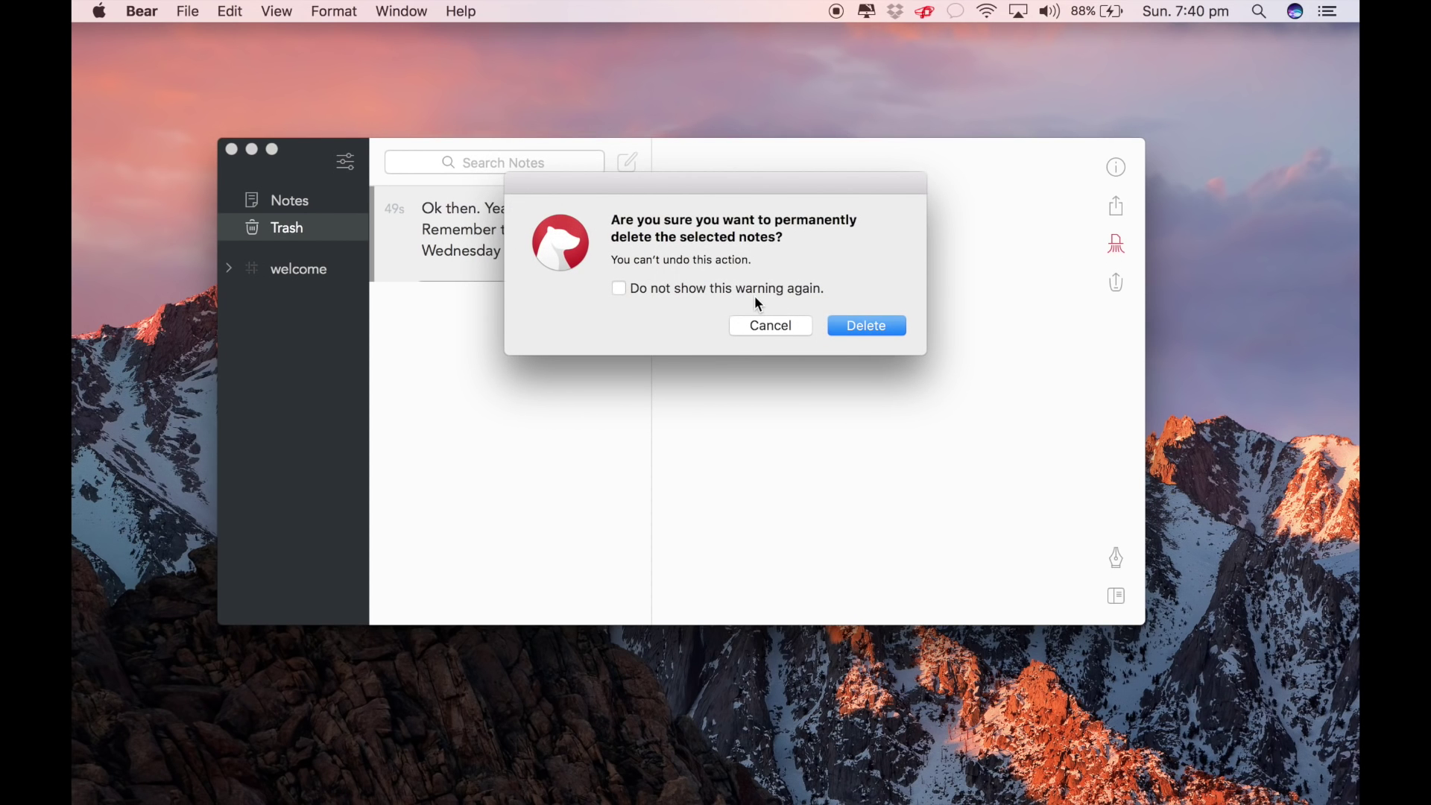
click(873, 326)
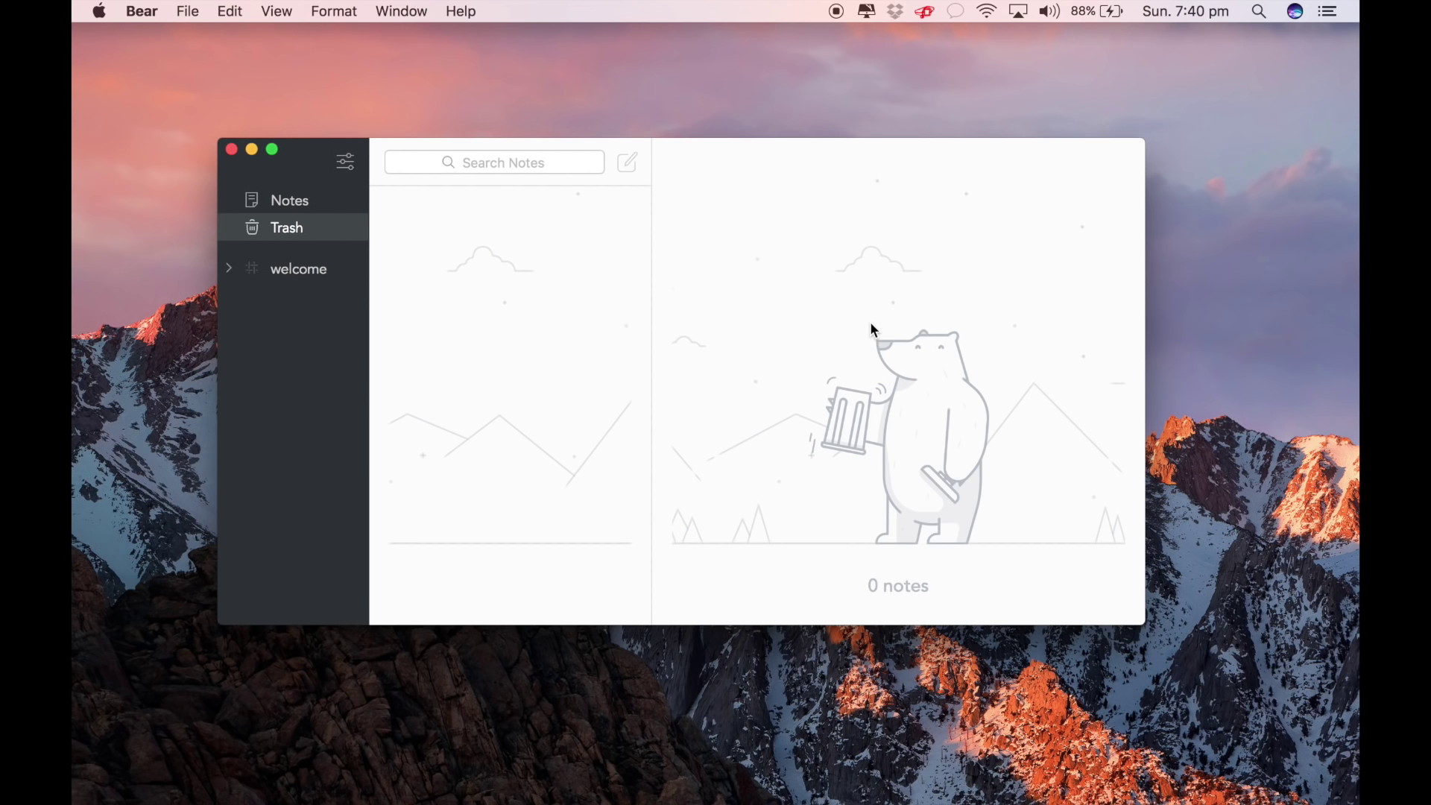
click(303, 207)
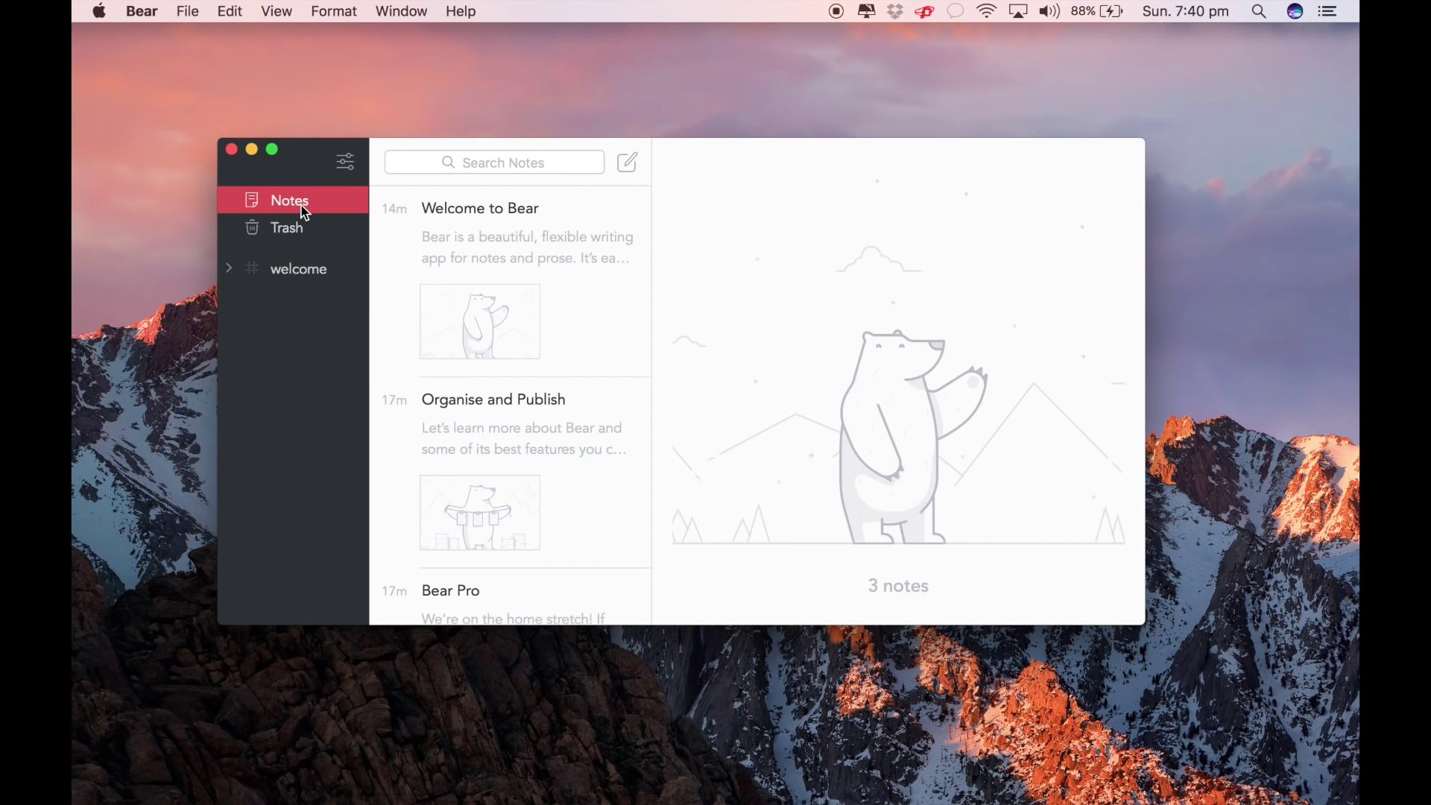